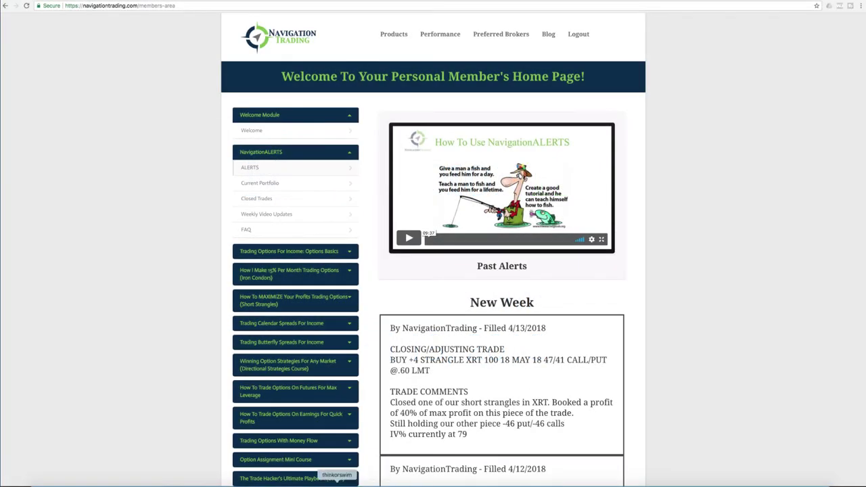
Find the 4/9/2018 /ZSK8 put vertical alert and highlight its symbol and trade comments, through the June cycle note
click(336, 483)
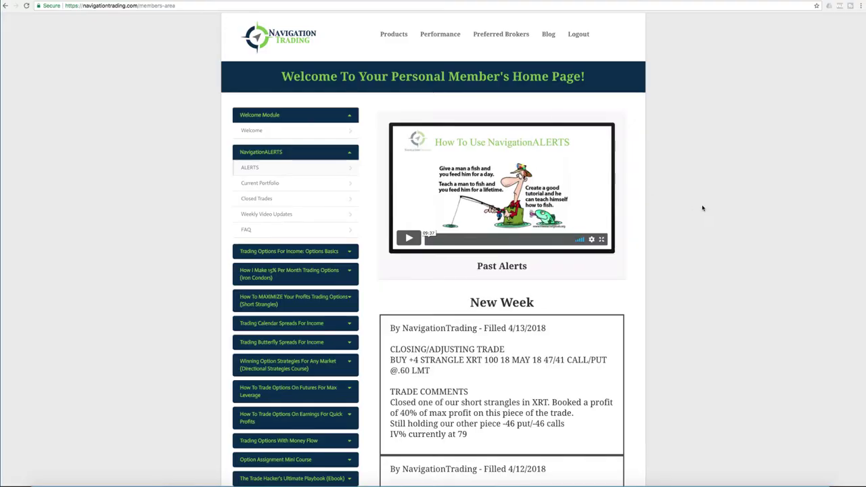
scroll(696, 203, down, 20)
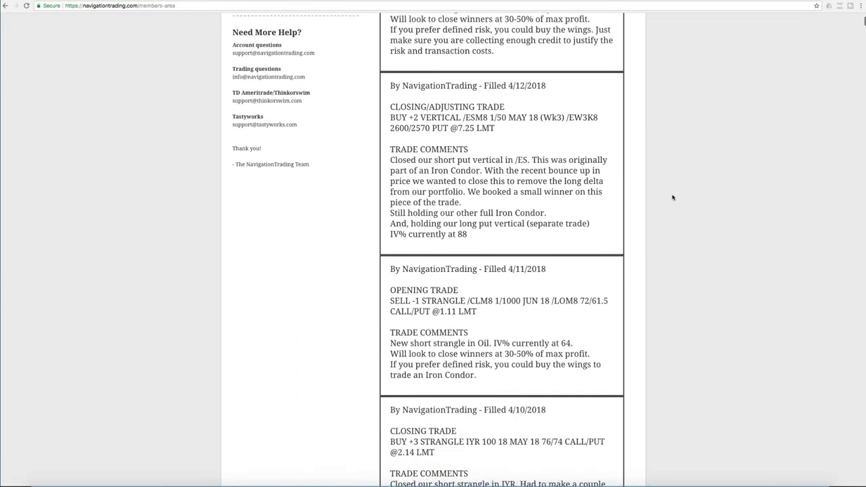
scroll(670, 197, up, 4)
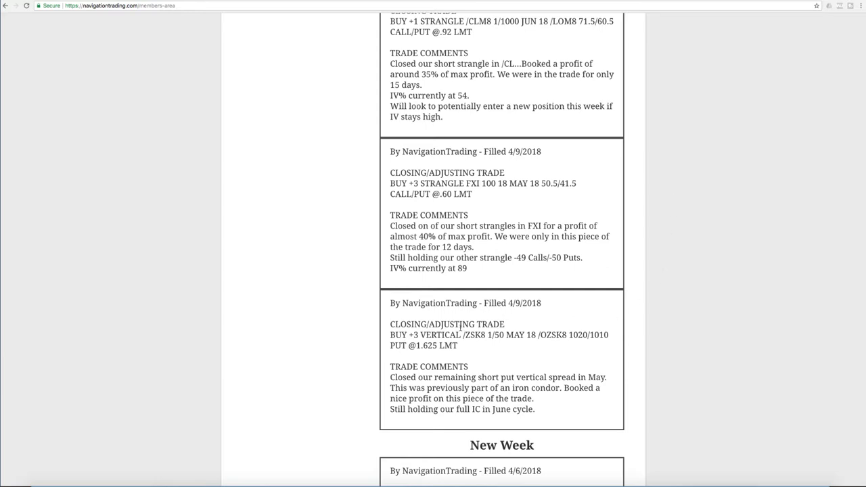
drag(463, 334, 477, 334)
drag(478, 377, 607, 377)
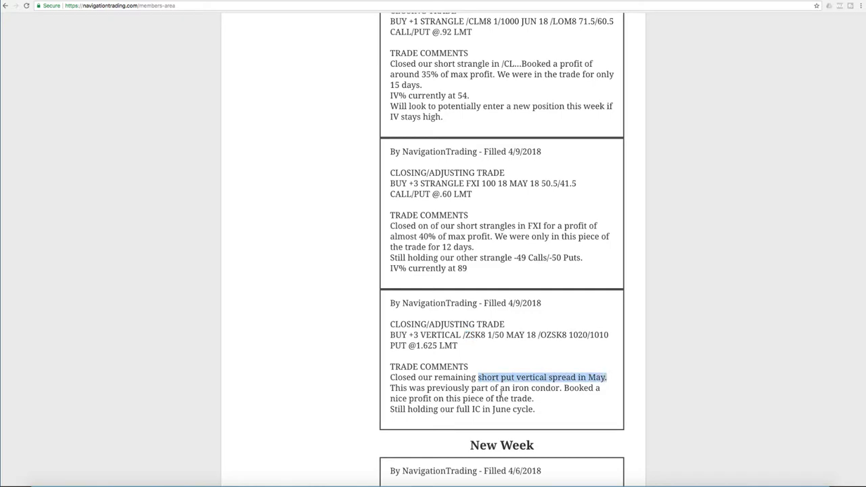
drag(512, 389, 559, 388)
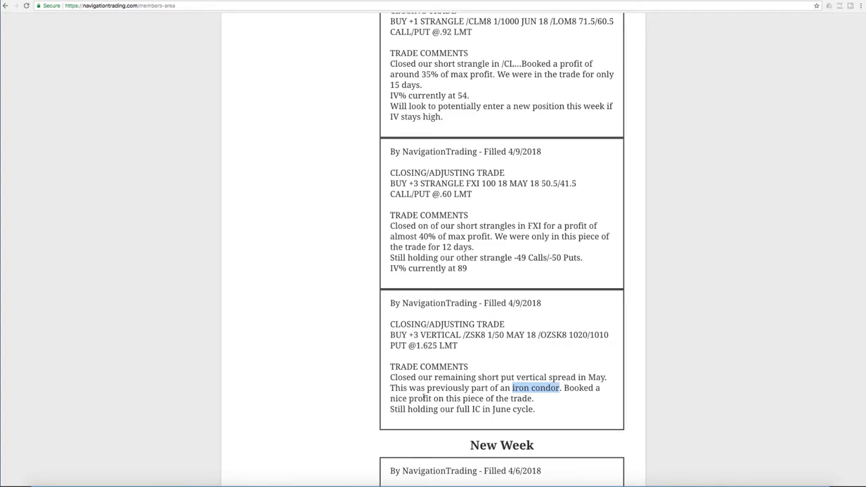
drag(392, 398, 509, 398)
click(390, 409)
shift+click(533, 409)
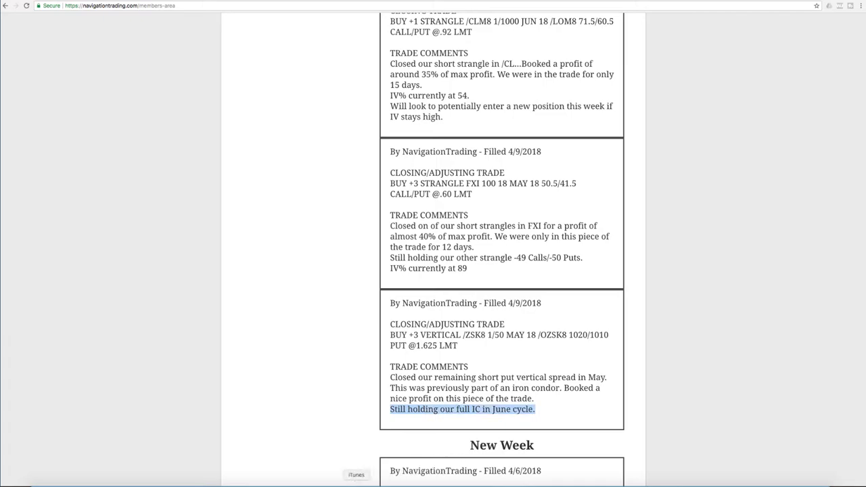
Switch to thinkorswim and view the risk profile of the /ZSN8 soybean position
key(super+Tab)
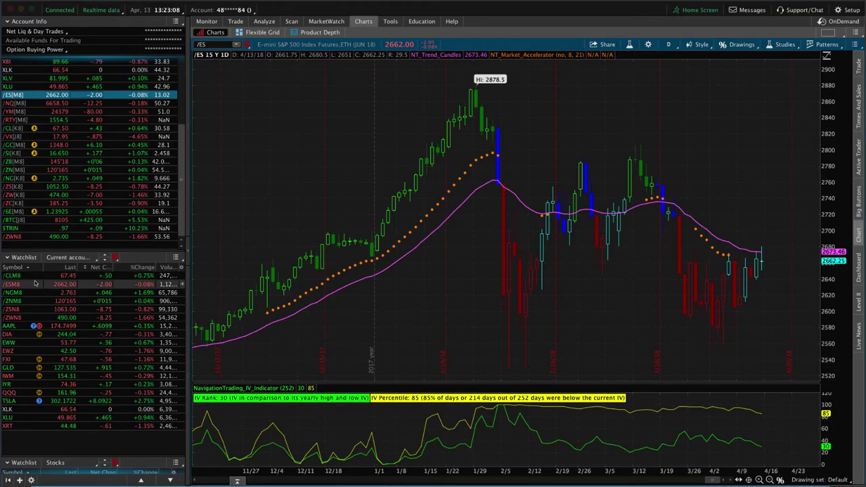
click(26, 310)
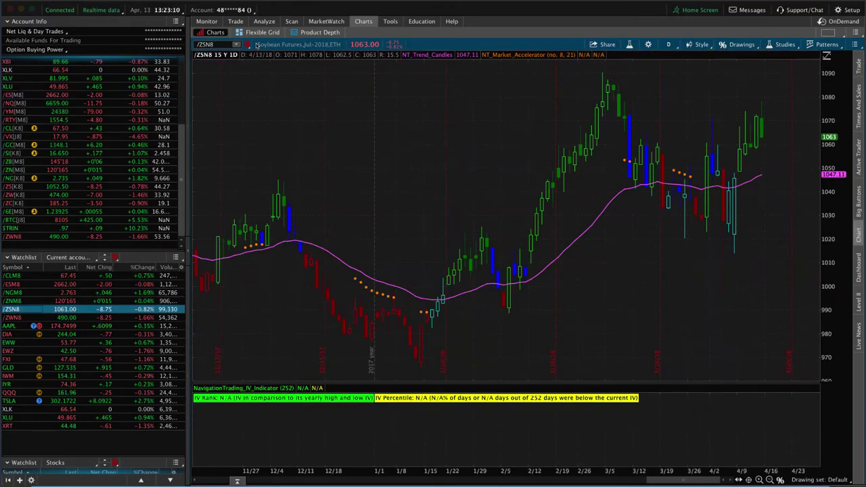
click(264, 21)
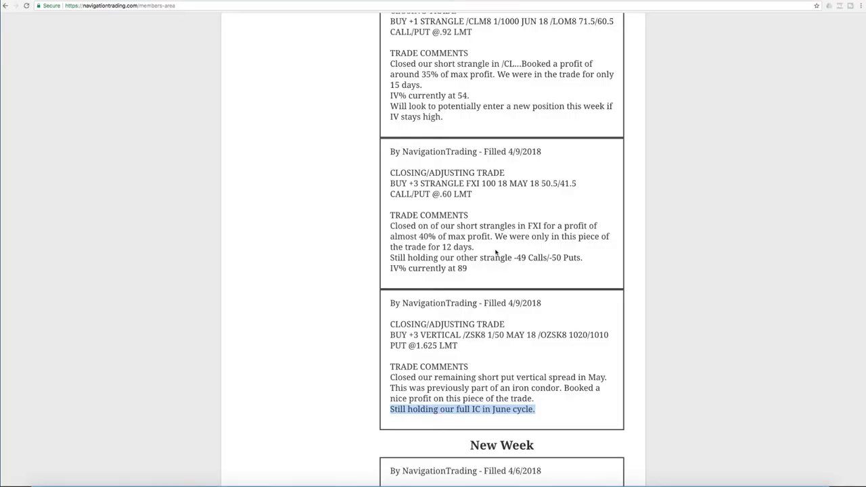
Highlight the profit and trade duration comments in the 4/9/2018 FXI strangle alert, and view FXI's risk profile in thinkorswim
click(497, 252)
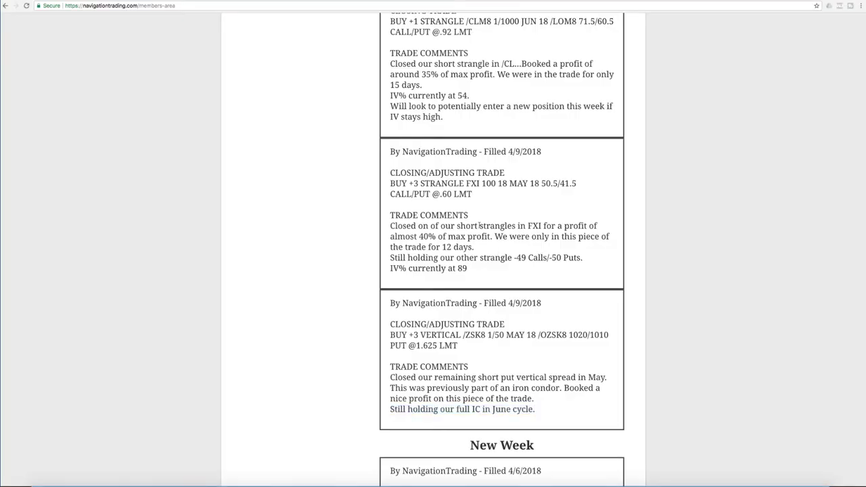
drag(466, 183, 480, 183)
drag(457, 225, 490, 237)
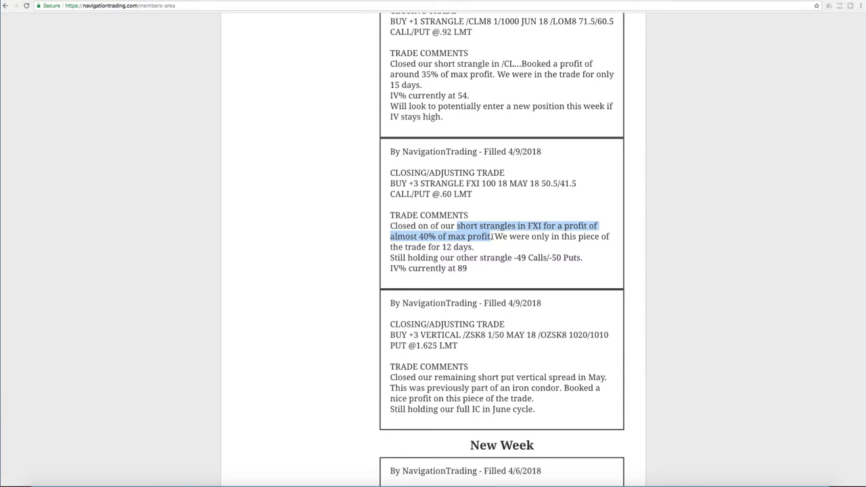
drag(495, 236, 580, 250)
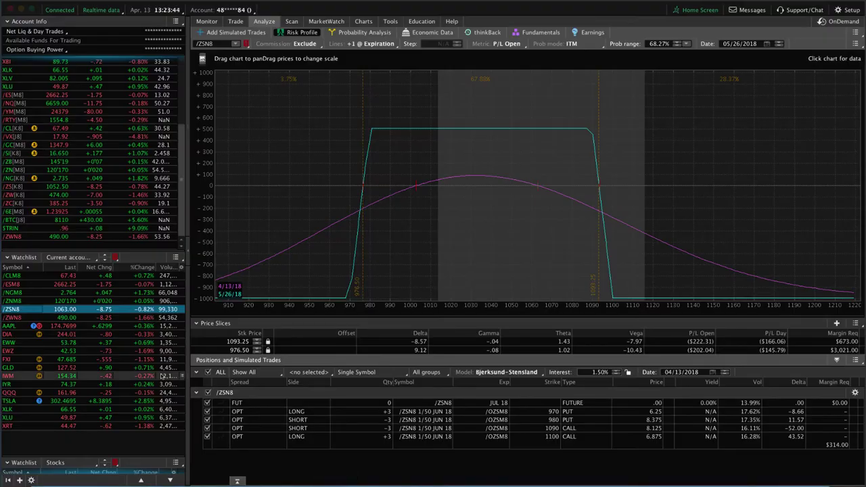
click(52, 360)
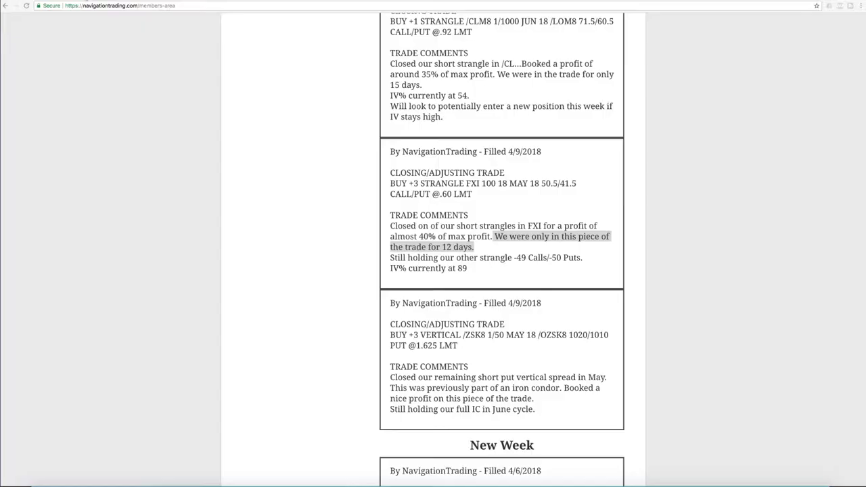
Go back to the alerts page and highlight the /CL symbol and the profit and duration comments in the 4/10/2018 strangle alert
scroll(458, 180, up, 3)
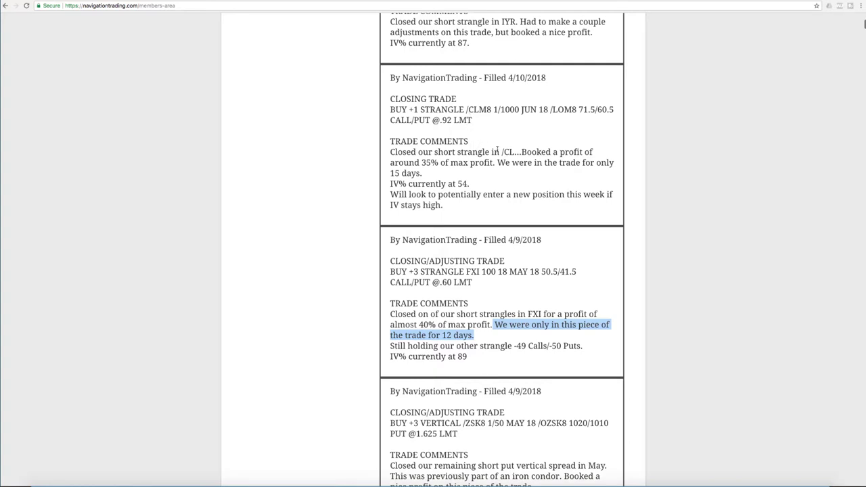
drag(501, 152, 514, 152)
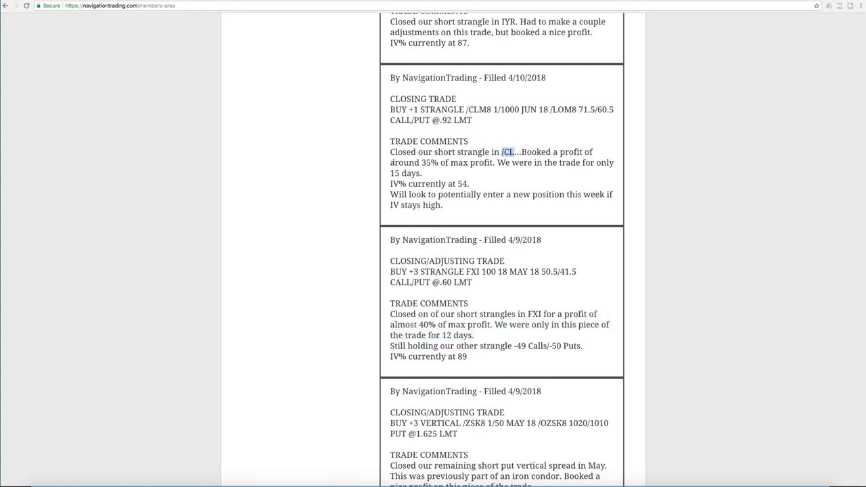
drag(390, 163, 510, 173)
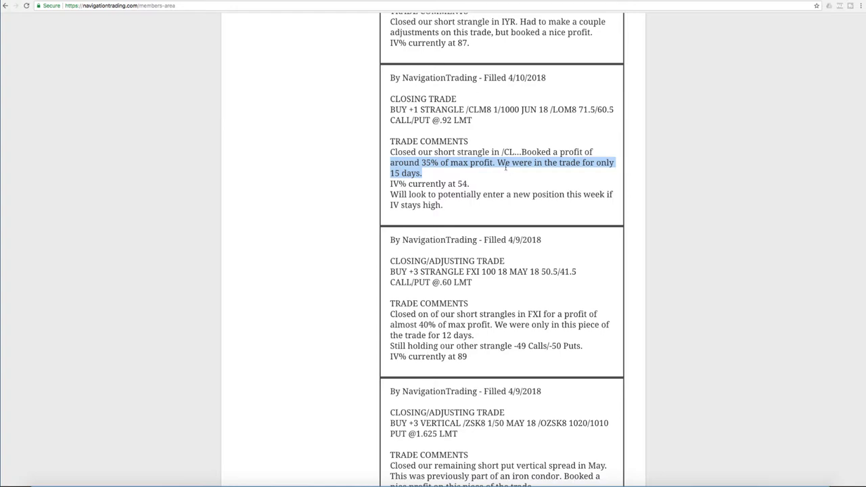
Find the 4/11/2018 oil strangle opening alert and highlight its /CL symbol and IV% comment
scroll(482, 170, up, 3)
scroll(482, 172, up, 3)
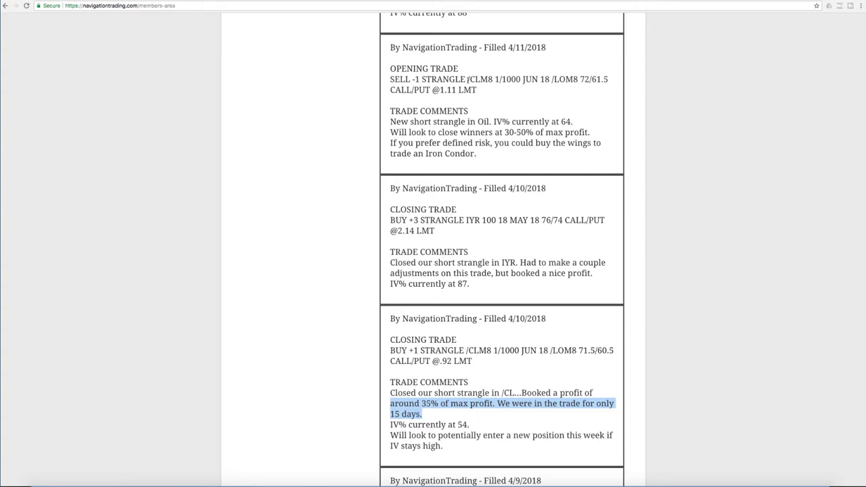
drag(467, 80, 481, 79)
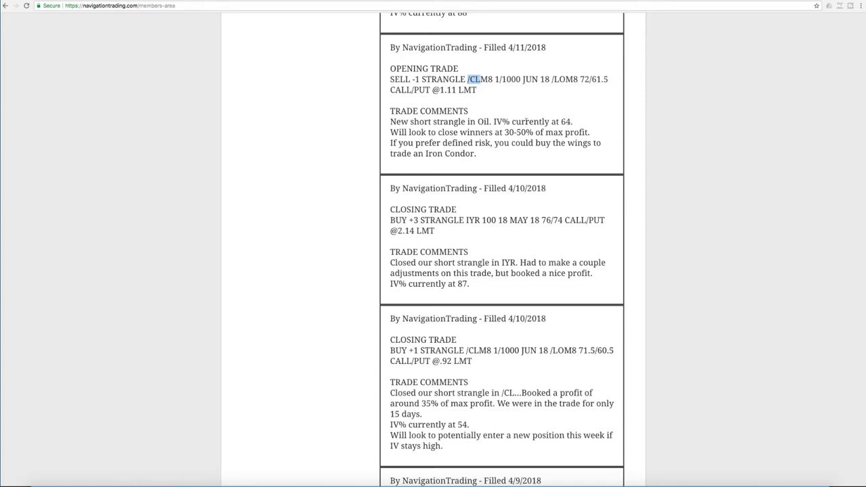
drag(495, 122, 573, 121)
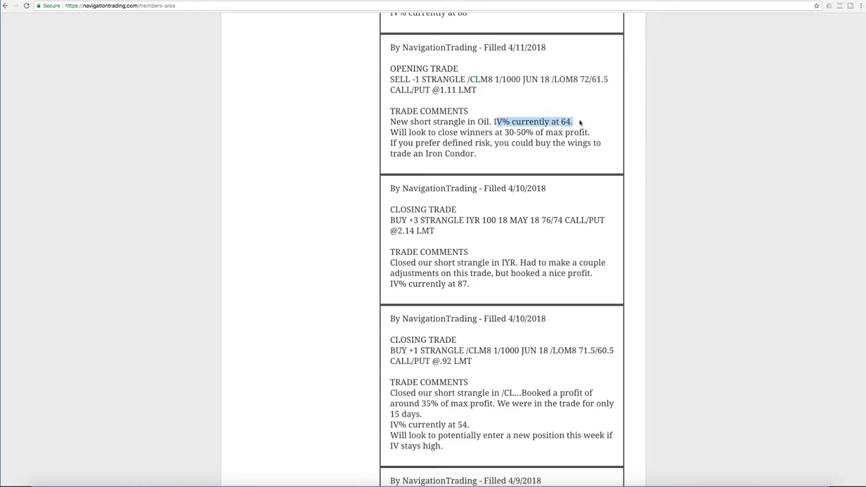
Switch to thinkorswim and view the /CL price chart with its IV indicator, followed by the /CLM8 position's risk profile
click(311, 482)
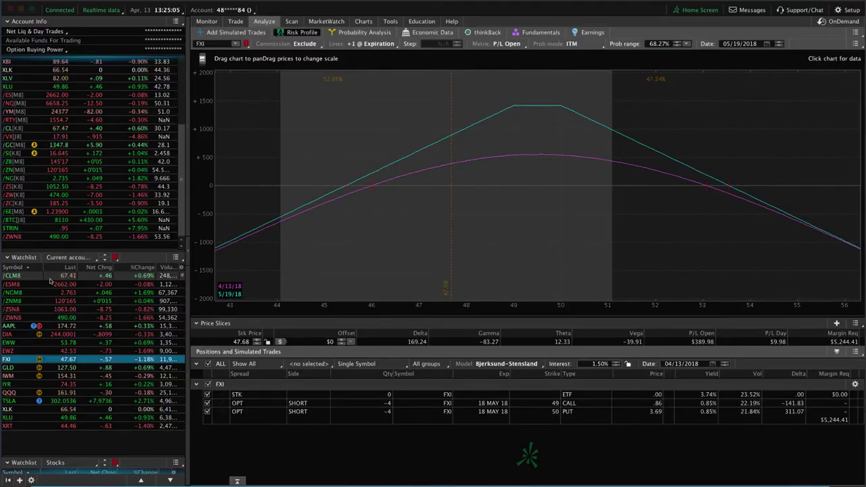
click(149, 127)
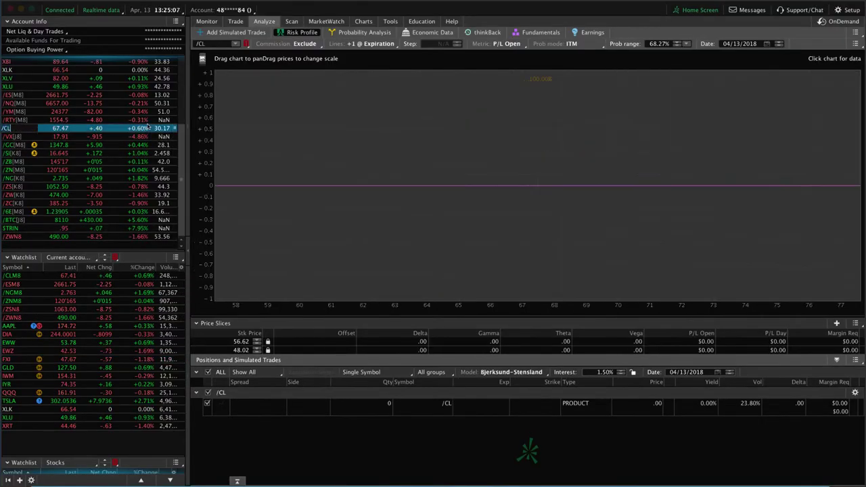
click(363, 21)
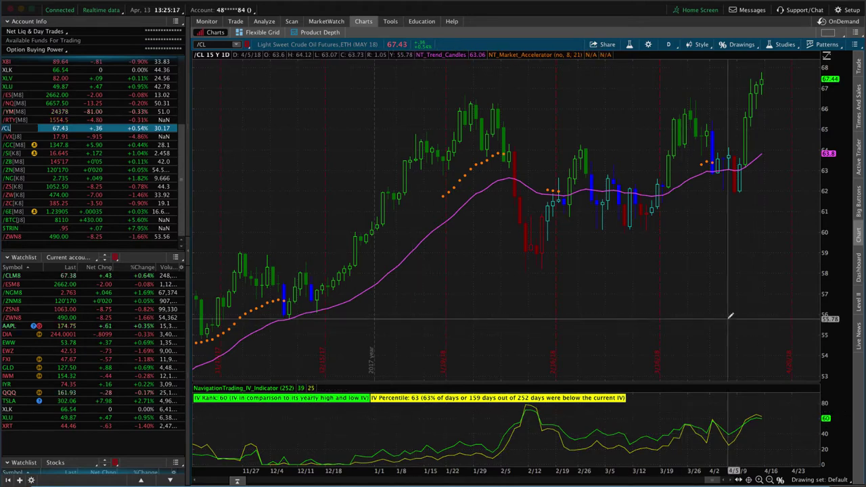
click(102, 275)
click(263, 21)
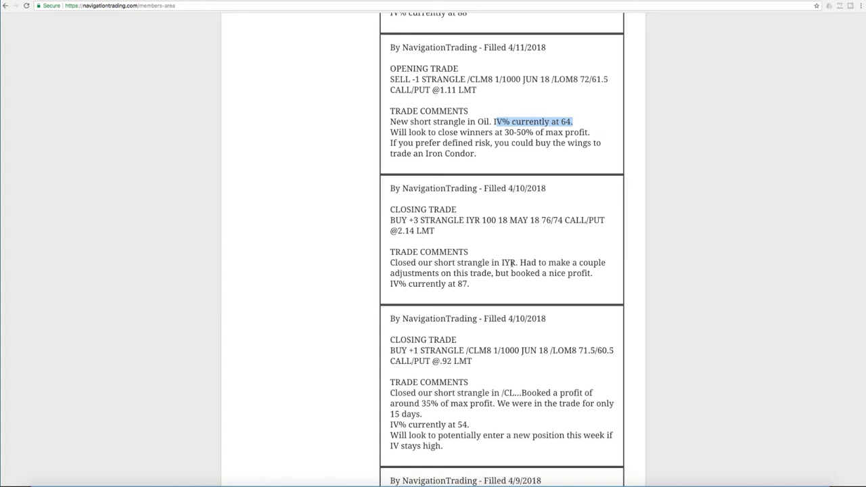
Highlight the adjustments comment in the 4/10/2018 IYR alert, and review IYR's risk profile and chart in thinkorswim
drag(519, 262, 599, 276)
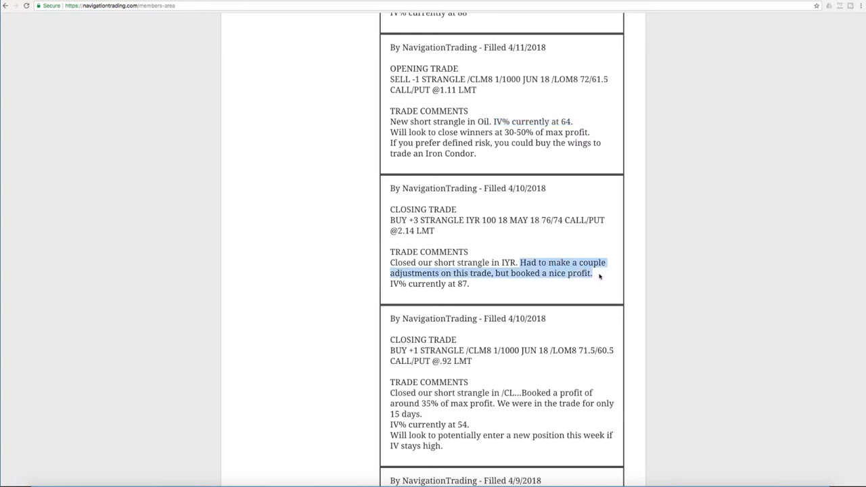
click(336, 482)
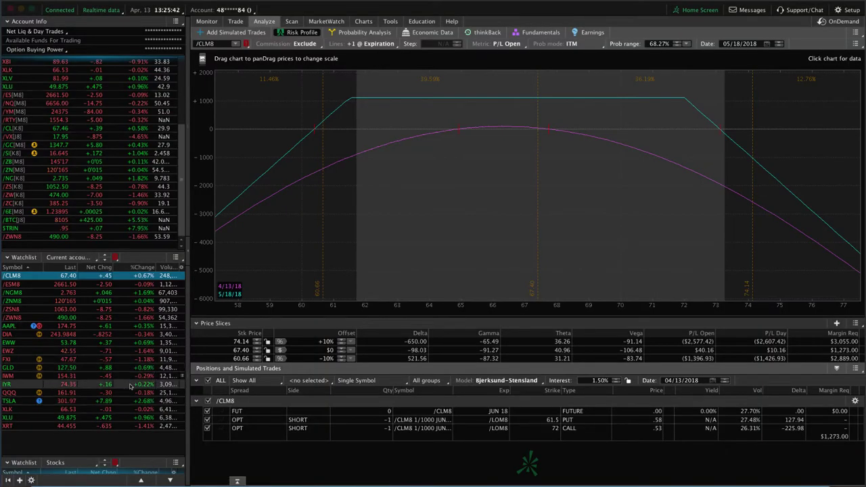
click(130, 385)
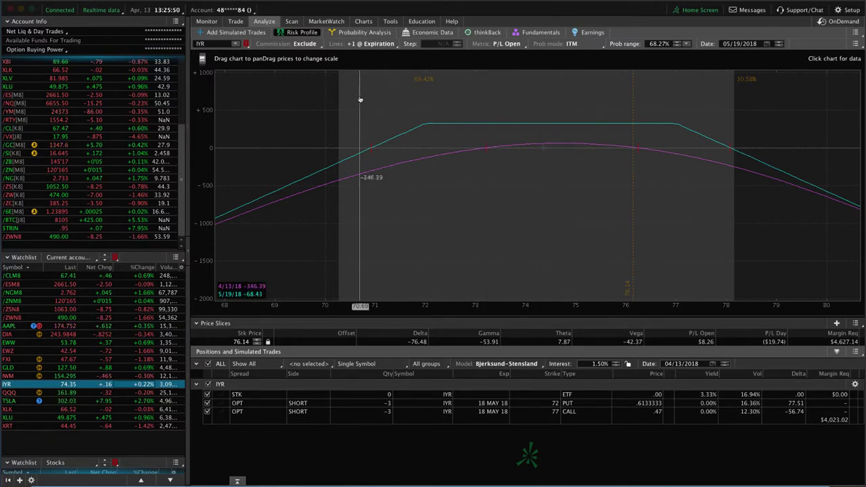
click(363, 22)
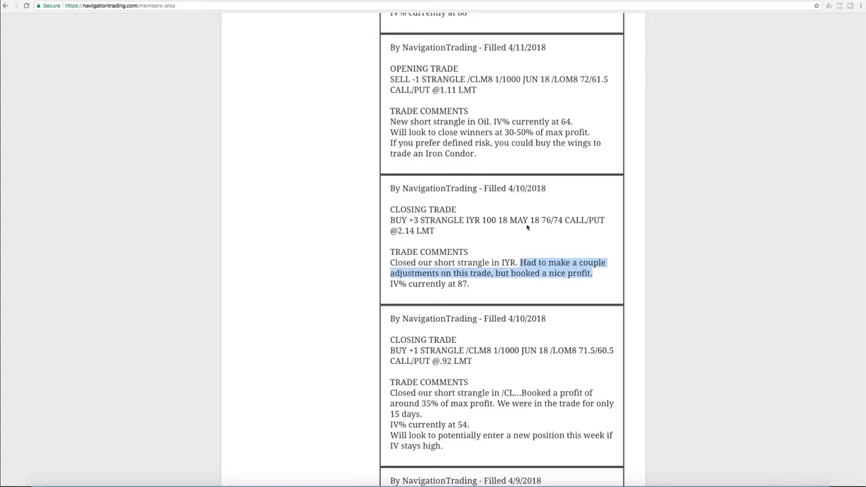
Find the 4/12/2018 /ESM8 put vertical alert on the alerts page and highlight its /ES symbol and part of the trade comments
click(528, 229)
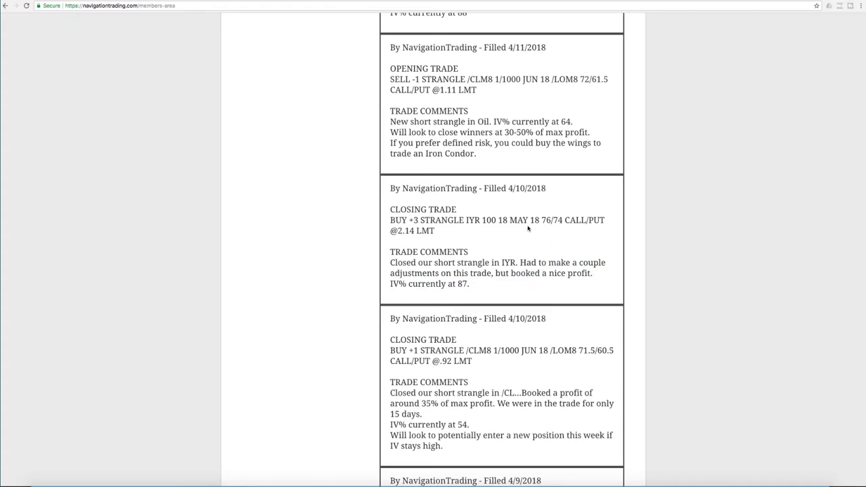
scroll(528, 228, up, 5)
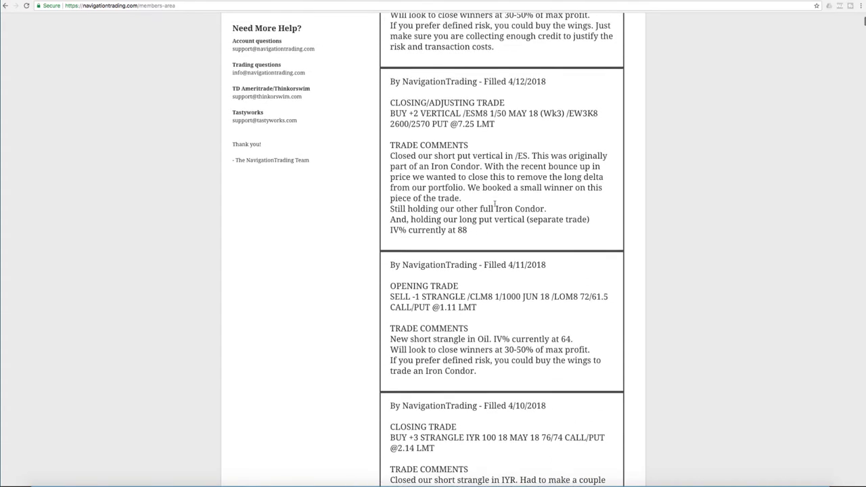
scroll(481, 191, up, 1)
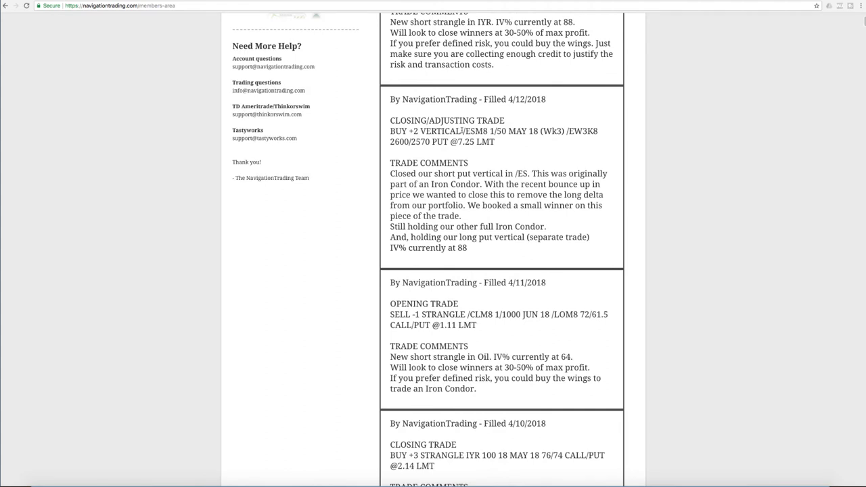
drag(462, 130, 476, 130)
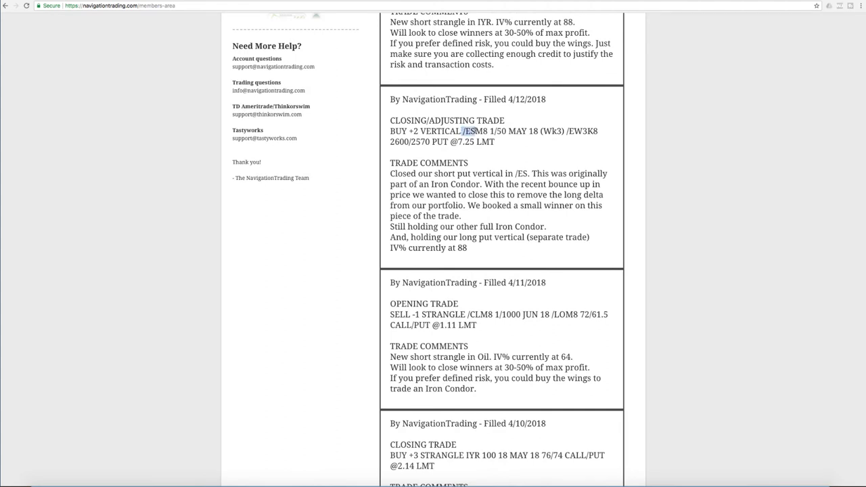
click(404, 176)
drag(518, 205, 582, 215)
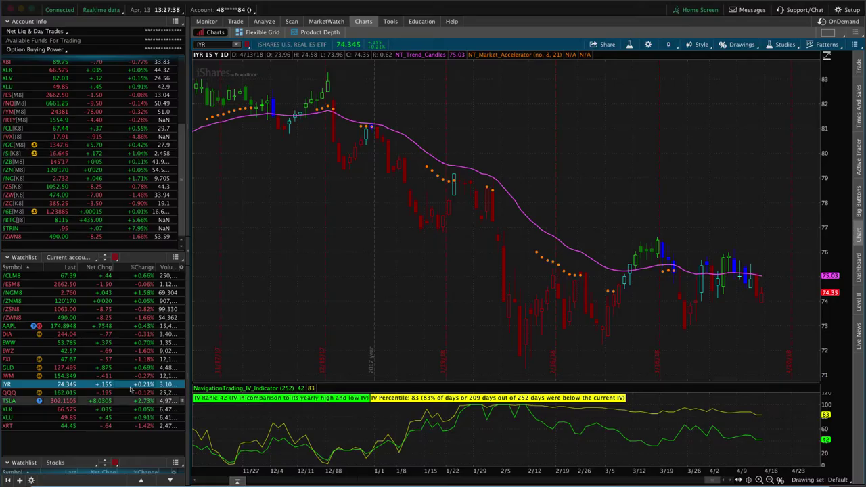
View the /ESM8 price chart, open the position's risk profile and reset the risk profile view
click(75, 284)
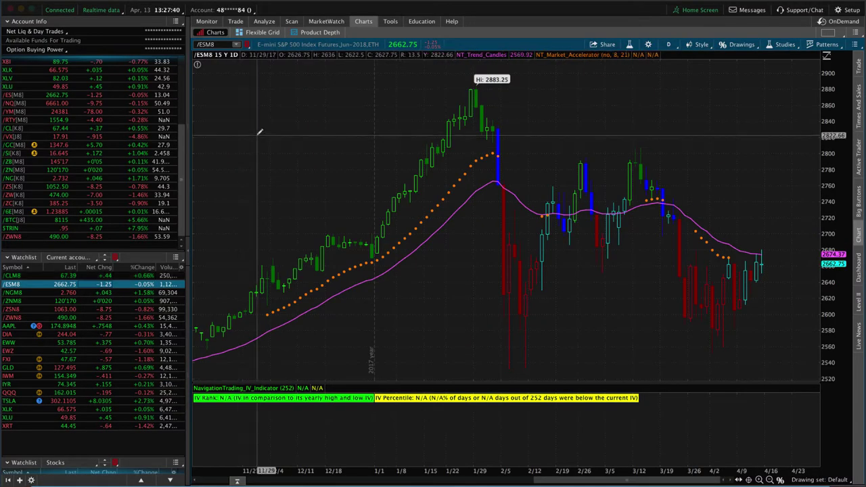
click(265, 21)
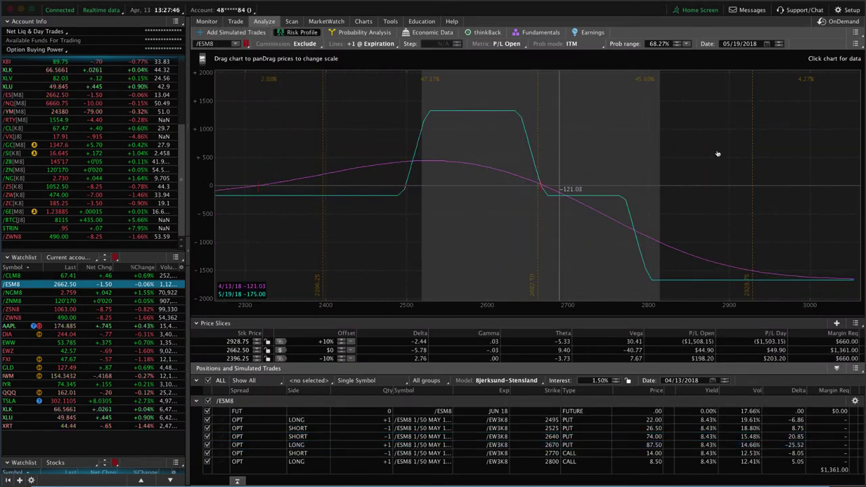
click(855, 31)
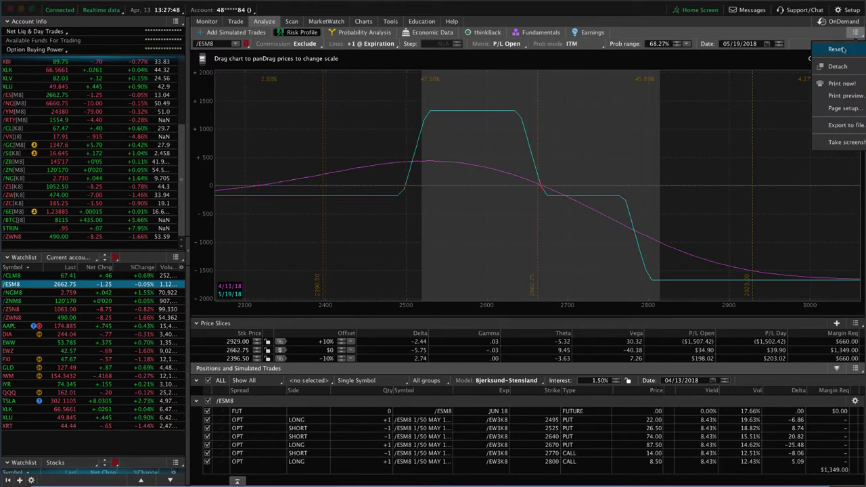
click(837, 49)
click(441, 54)
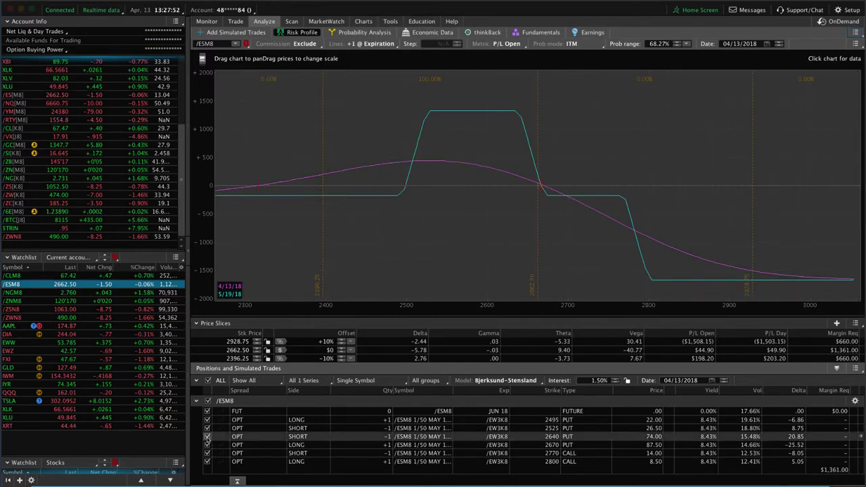
In the /ESM8 risk profile, view the iron condor without the 2640 and 2670 puts, and the put vertical made of only those two legs
click(207, 436)
click(207, 444)
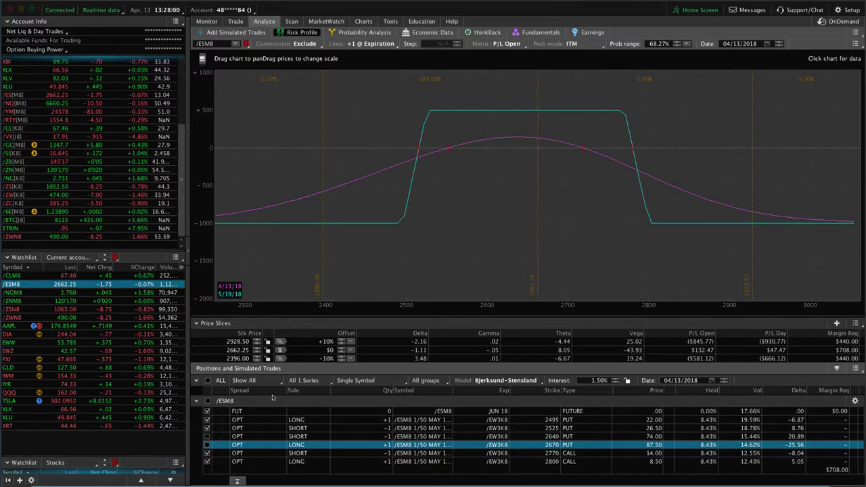
click(207, 445)
click(206, 437)
click(207, 419)
click(207, 436)
click(207, 444)
click(207, 453)
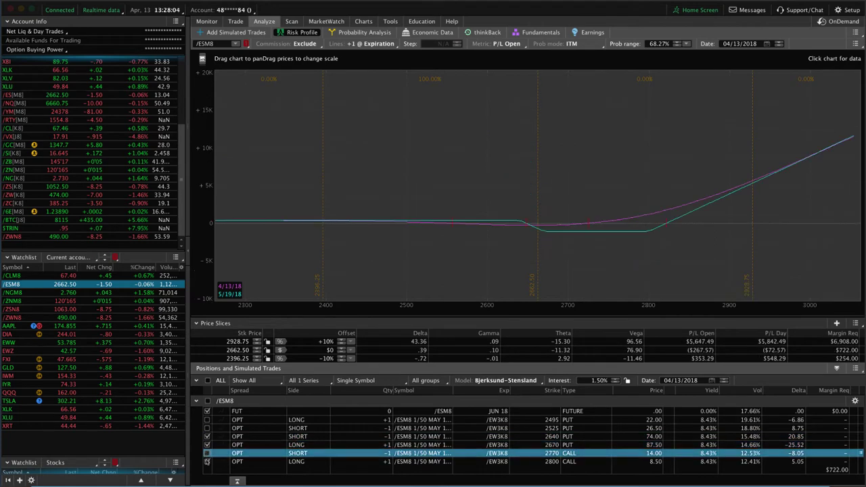
click(207, 461)
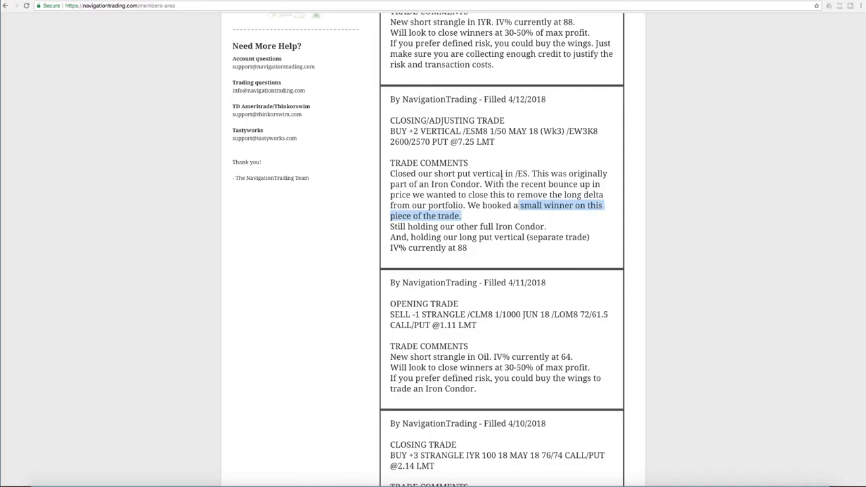
On the alerts page, highlight the IYR symbol in the 4/12/2018 opening alert and the CLOSING TRADE heading of the 4/10/2018 IYR alert
scroll(493, 175, up, 5)
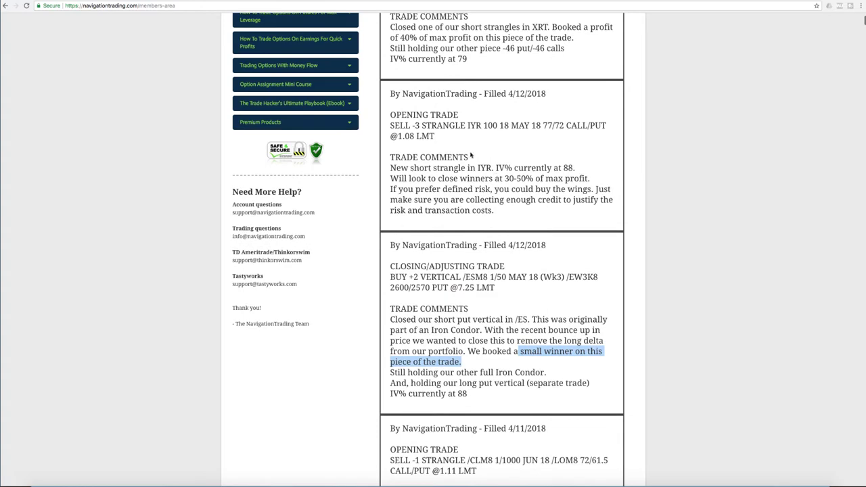
double_click(473, 126)
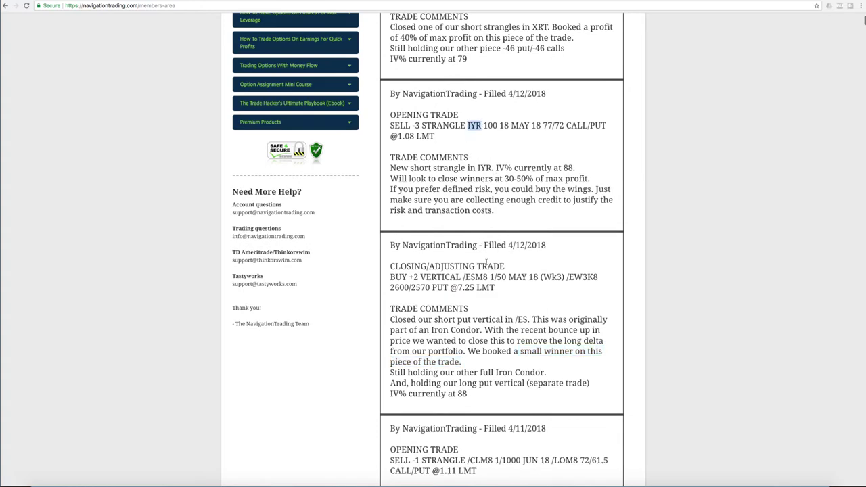
scroll(486, 262, down, 7)
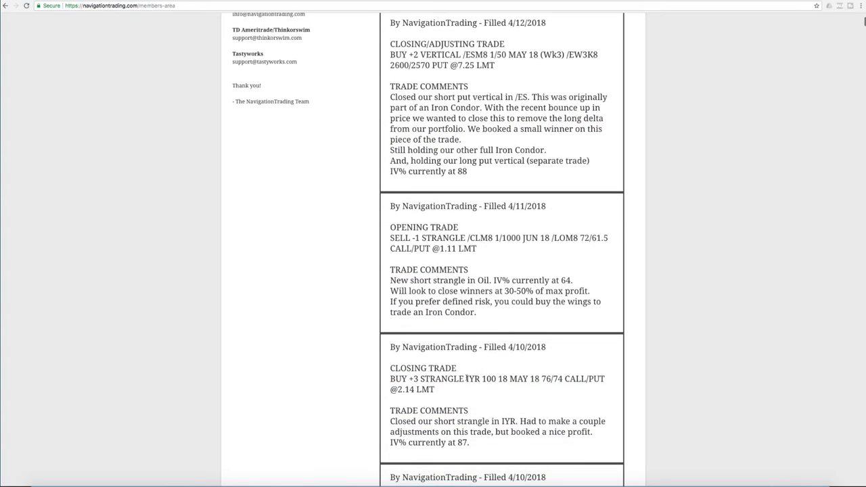
drag(390, 368, 469, 370)
Highlight the -3 STRANGLE text, the IV% value and the defined-risk comment in the 4/12/2018 IYR opening alert
scroll(504, 340, up, 6)
scroll(504, 340, up, 3)
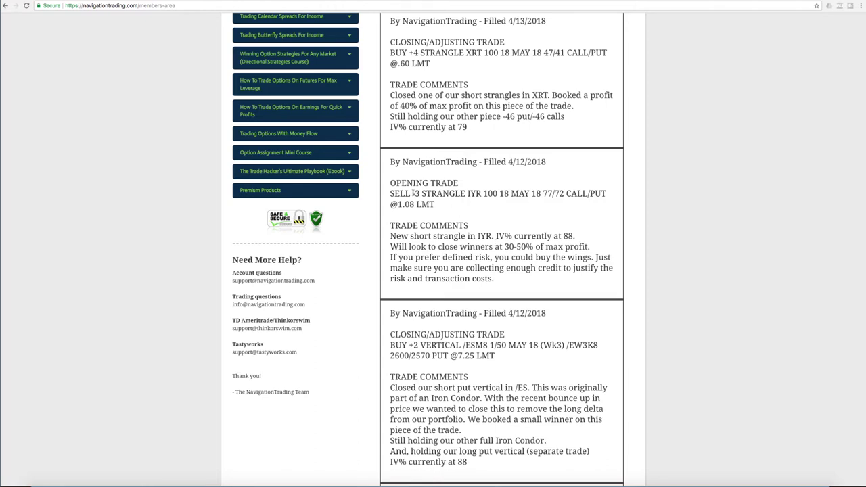
drag(412, 194, 465, 194)
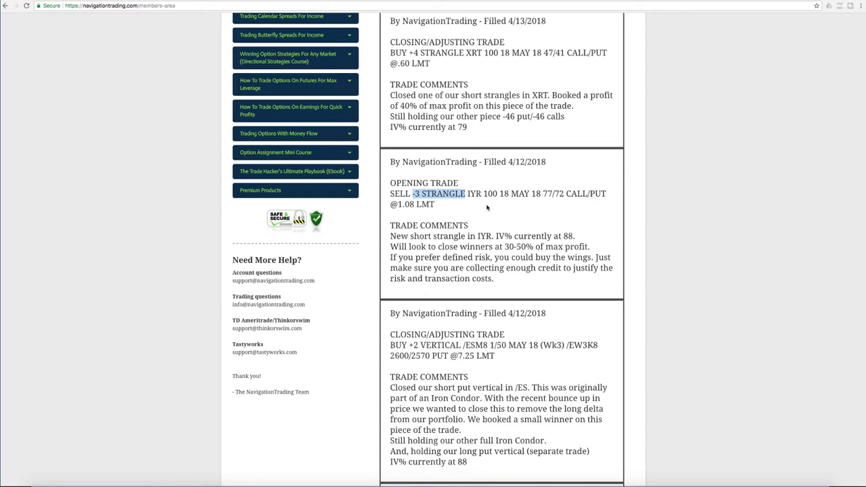
drag(574, 235, 556, 236)
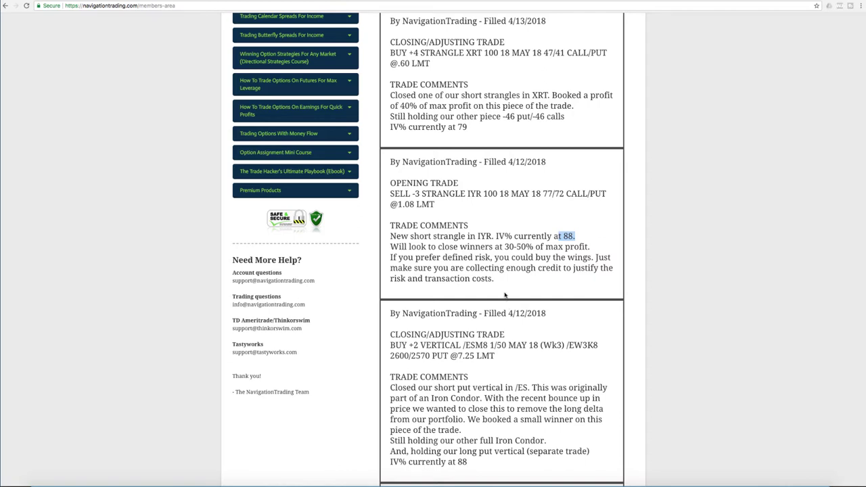
scroll(505, 295, up, 1)
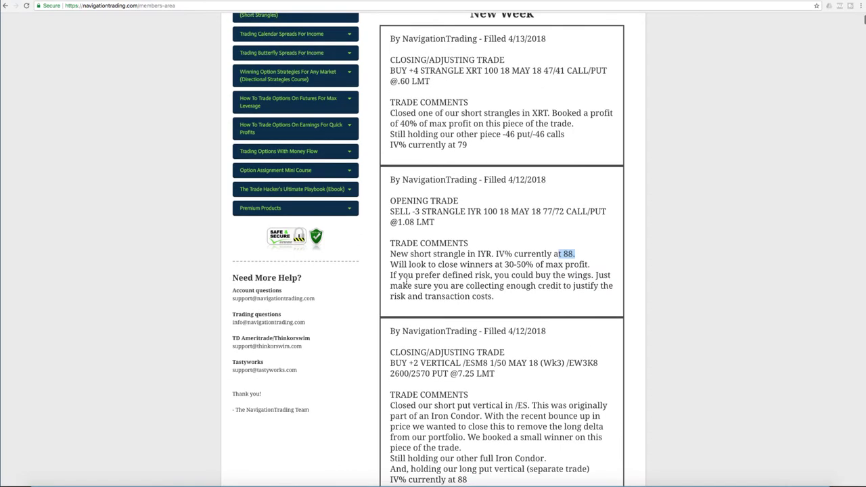
drag(389, 275, 613, 294)
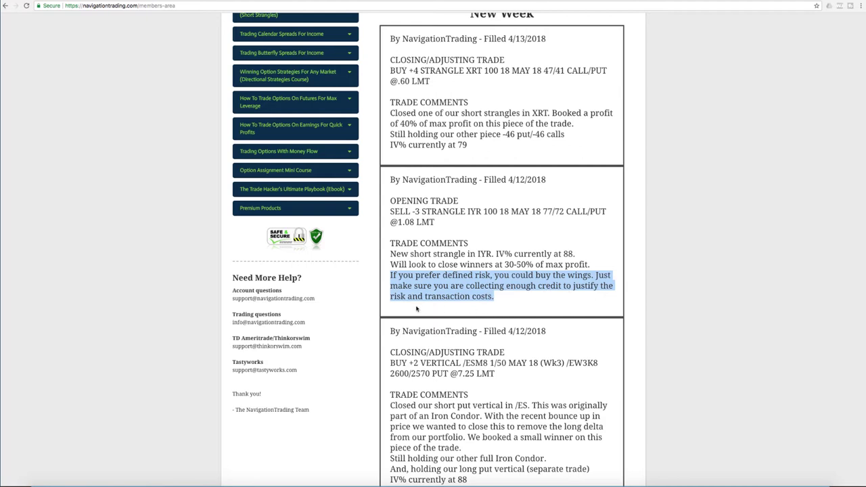
click(503, 302)
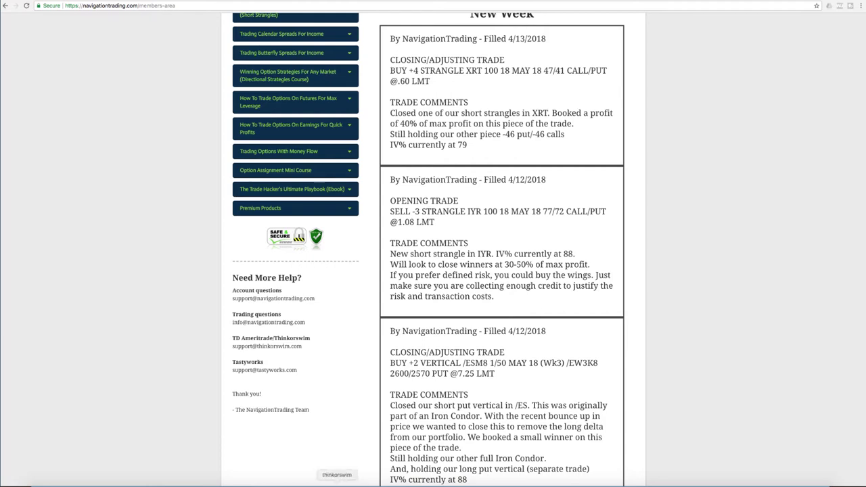
Switch to thinkorswim and review IYR's risk profile and price chart
click(337, 484)
click(102, 383)
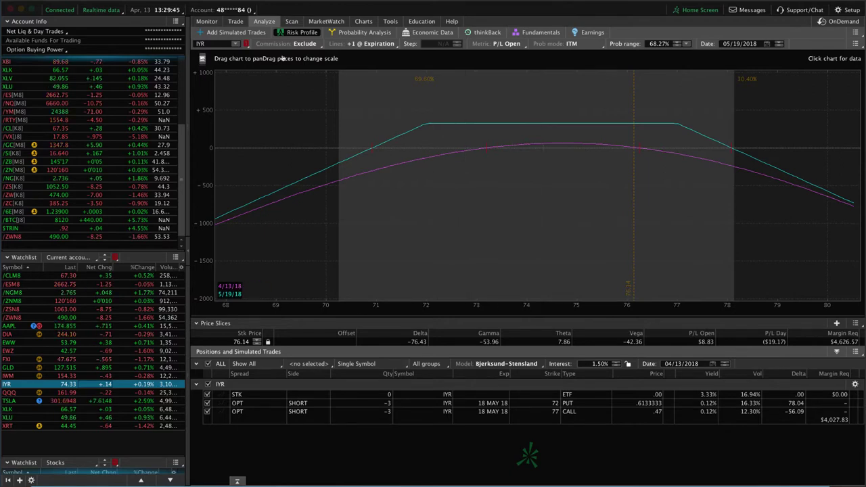
click(369, 22)
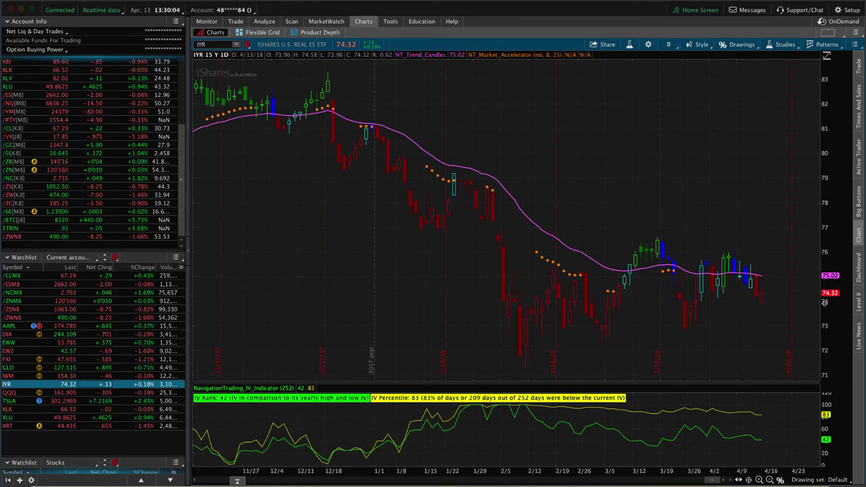
click(265, 22)
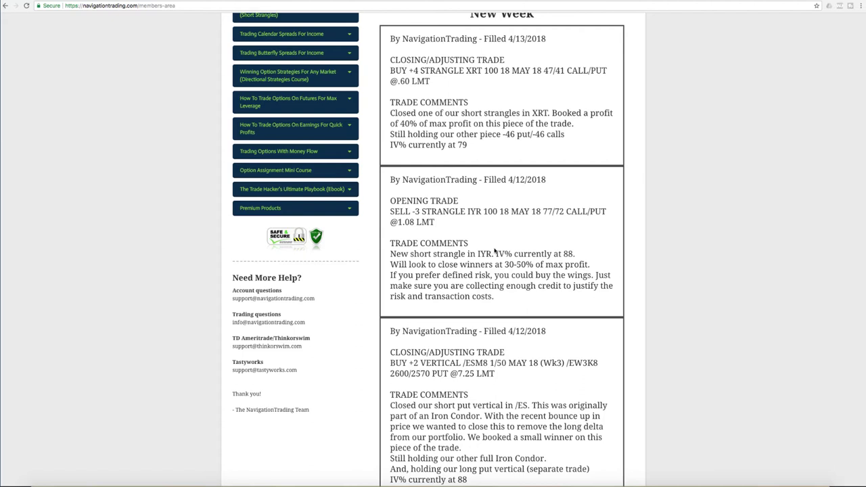
Highlight the XRT symbol in the 4/13/2018 alert, and review XRT's risk profile and trade page in thinkorswim
scroll(494, 252, up, 3)
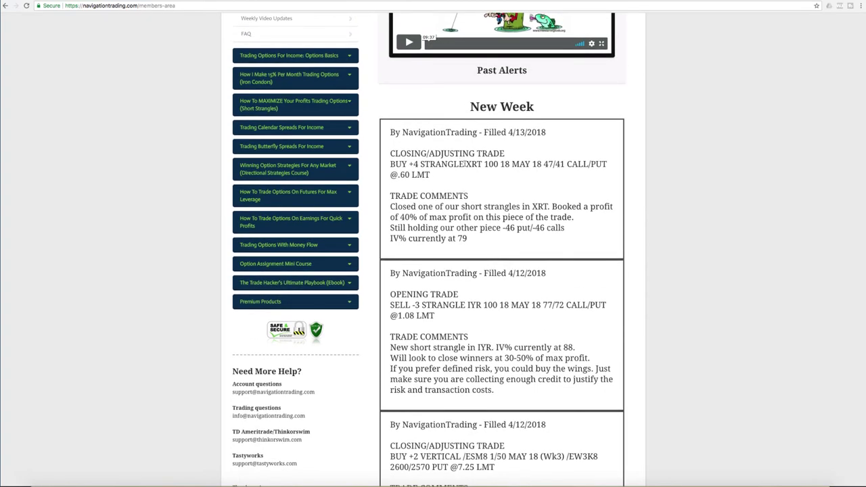
drag(464, 164, 481, 164)
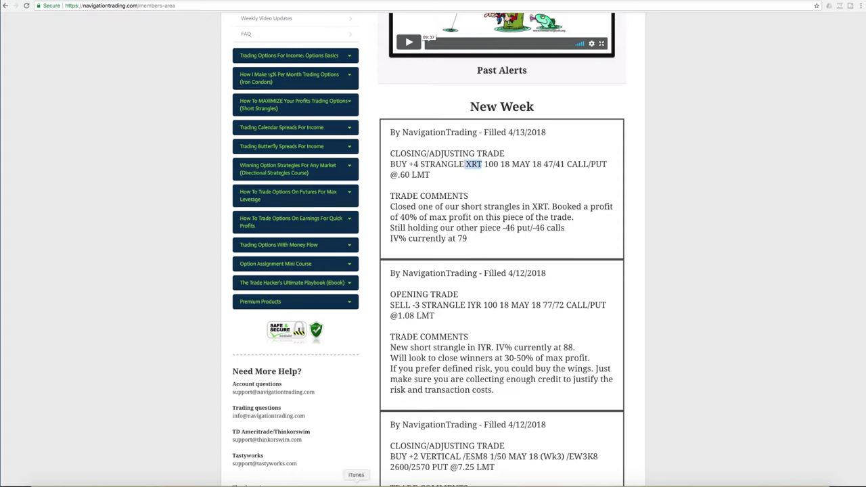
click(336, 483)
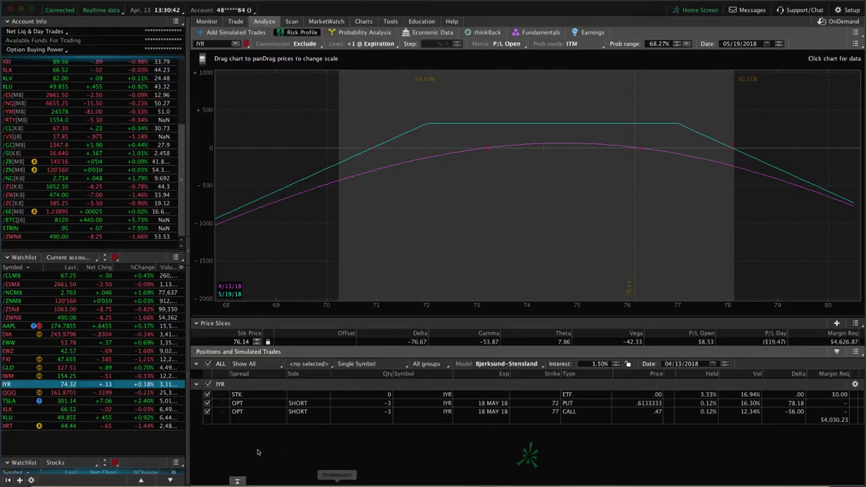
click(112, 427)
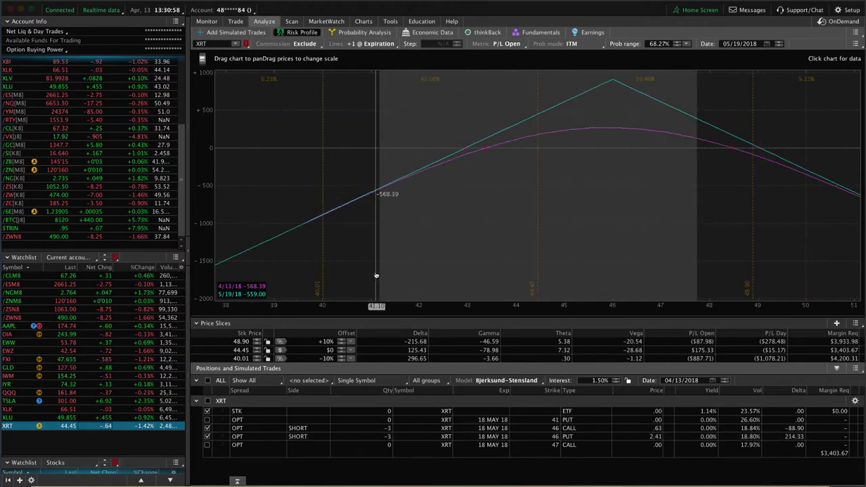
drag(470, 272, 391, 272)
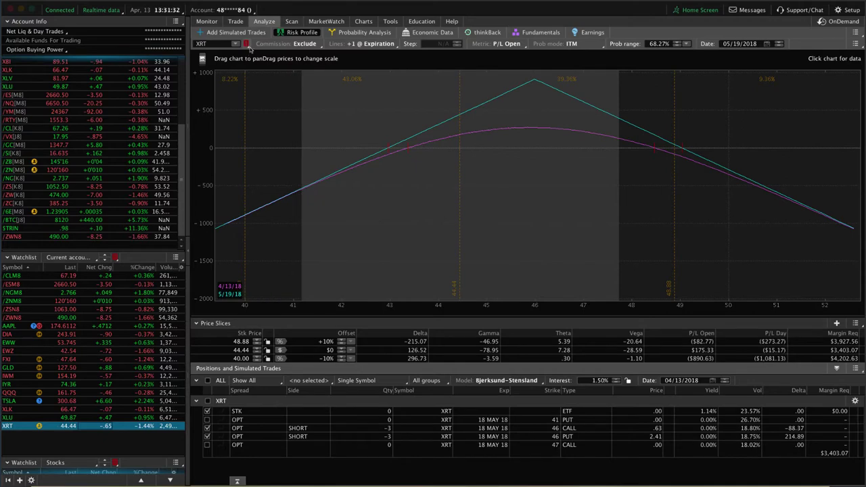
click(240, 22)
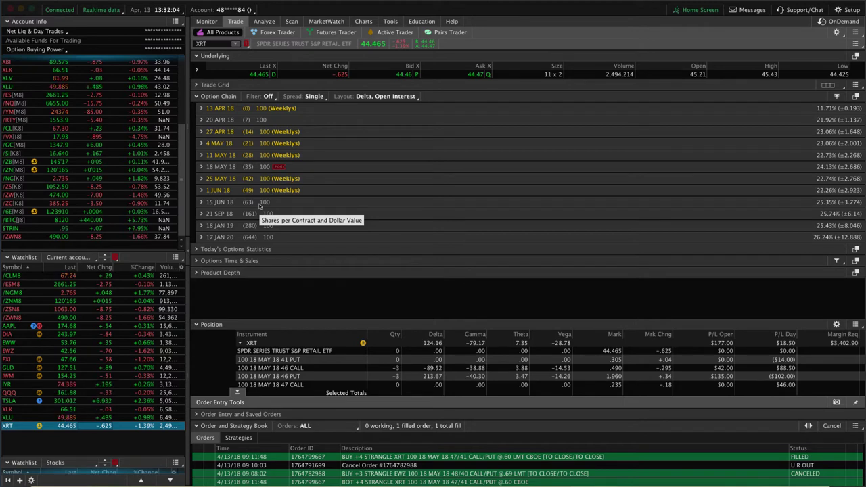
Review the risk profiles of the /NGM8, /ZNM8 and /ZWN8 positions, rescaling the /ZNM8 graph around its profit zone
click(20, 292)
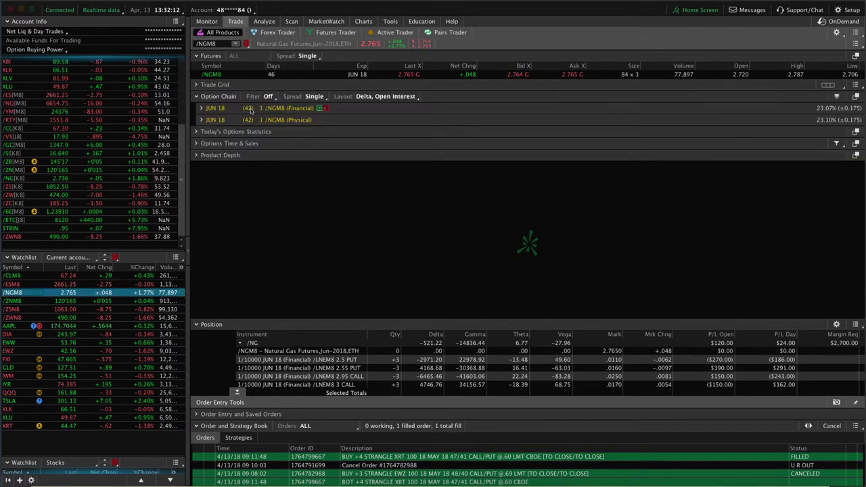
click(264, 21)
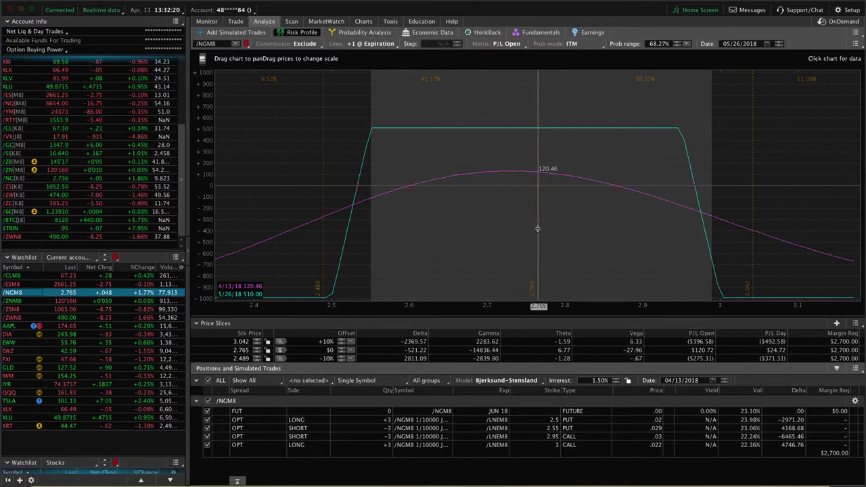
click(135, 300)
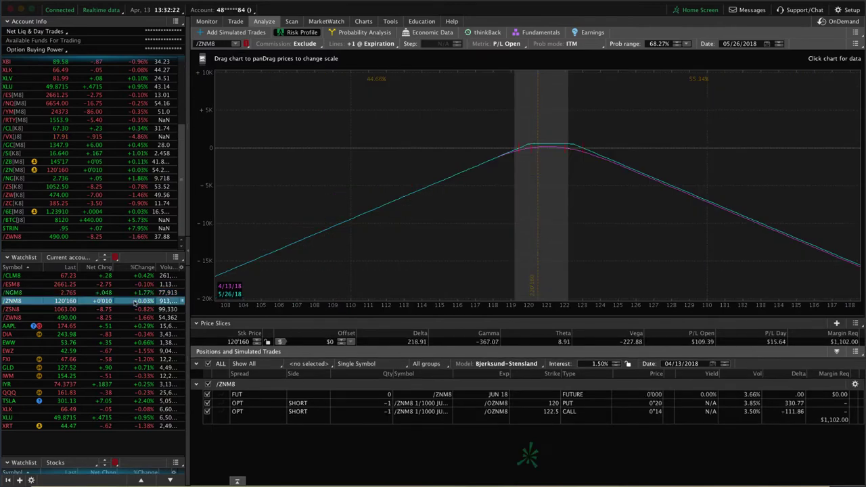
mouse_move(694, 301)
mouse_down()
mouse_move(750, 302)
mouse_move(401, 308)
mouse_move(716, 264)
mouse_move(603, 270)
mouse_move(442, 258)
mouse_up()
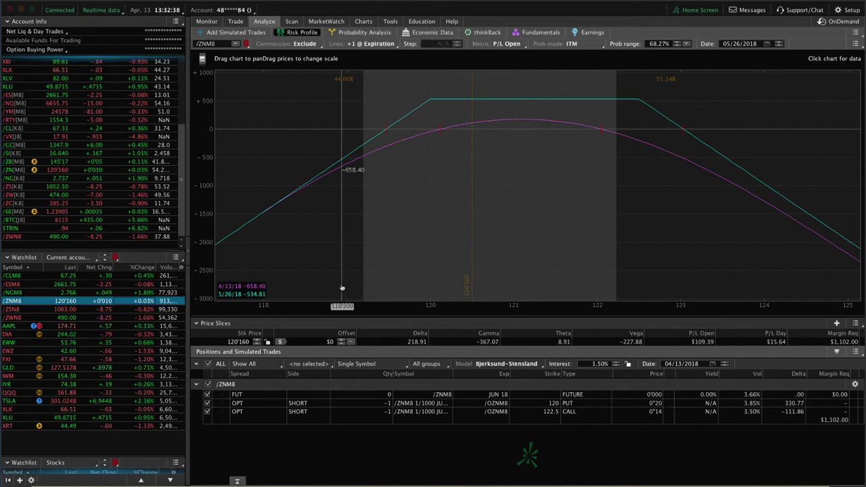
click(140, 318)
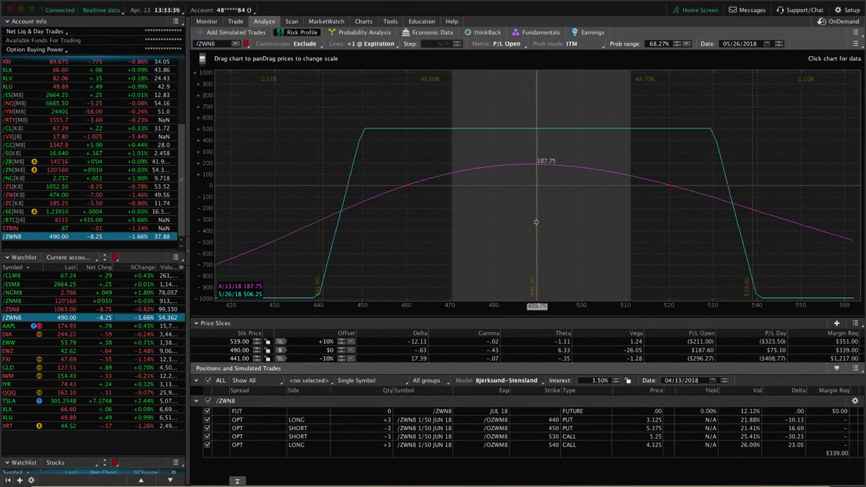
Review AAPL's risk profile shifted toward lower prices, its price chart and its trade page, and return to the risk profile
click(128, 327)
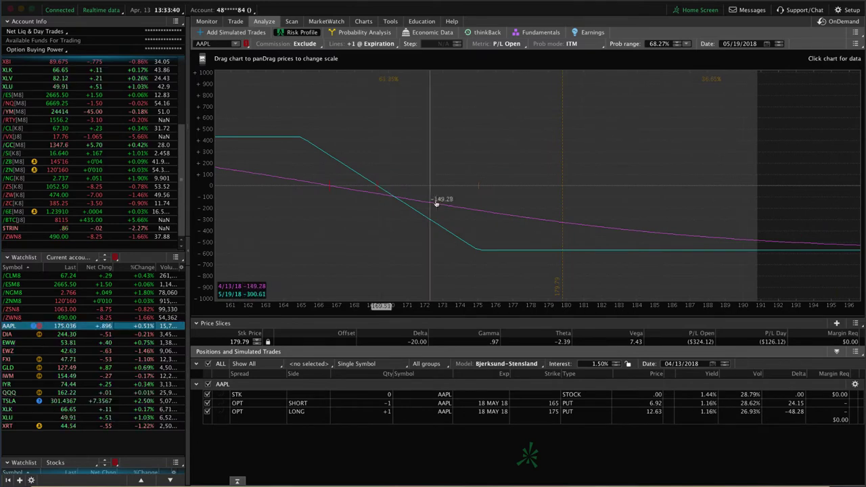
drag(451, 149, 599, 150)
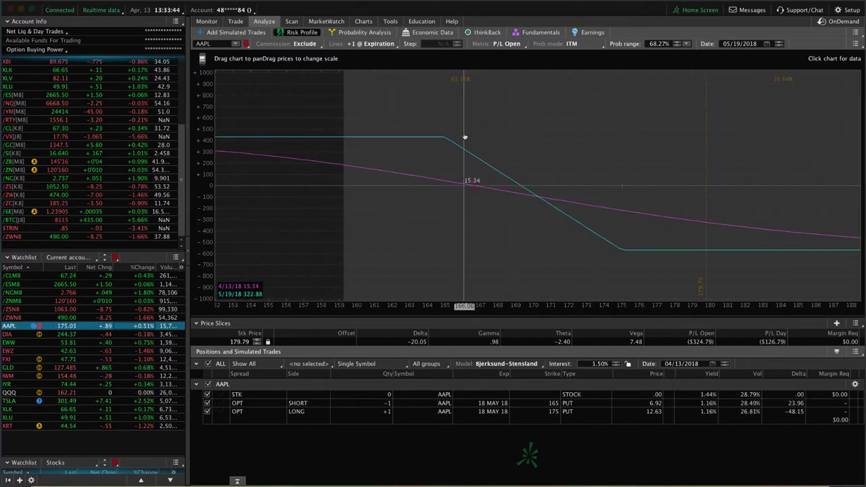
click(363, 21)
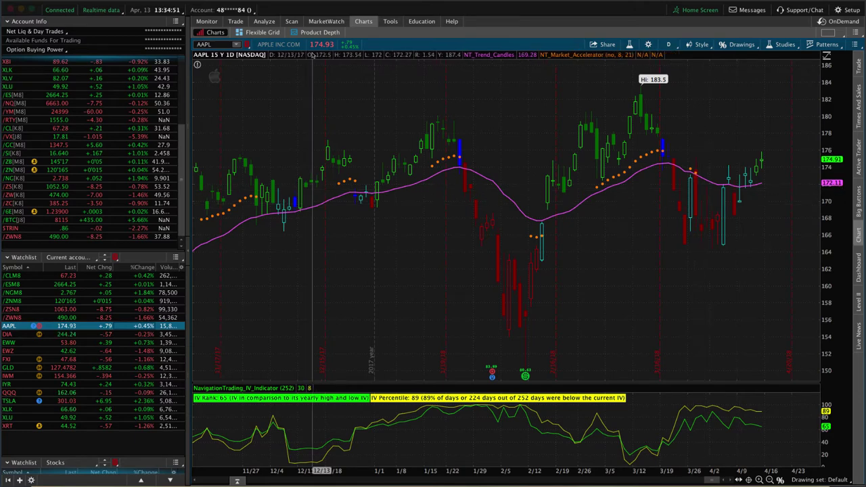
click(235, 21)
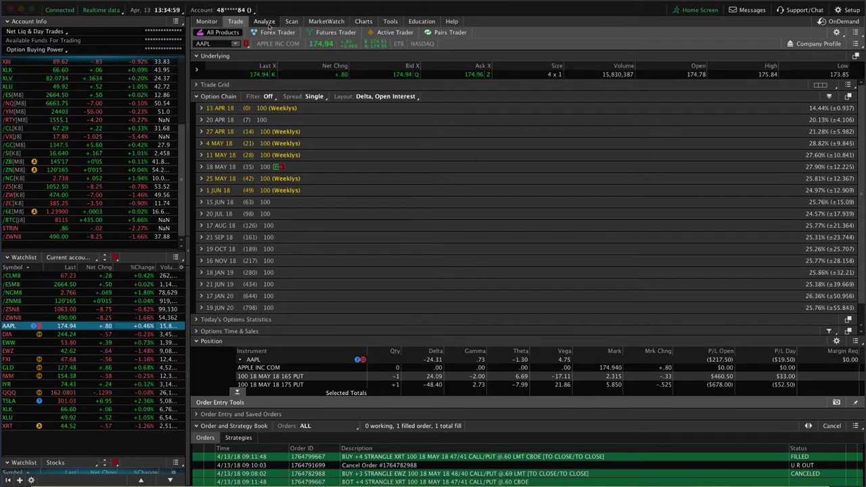
mouse_move(269, 25)
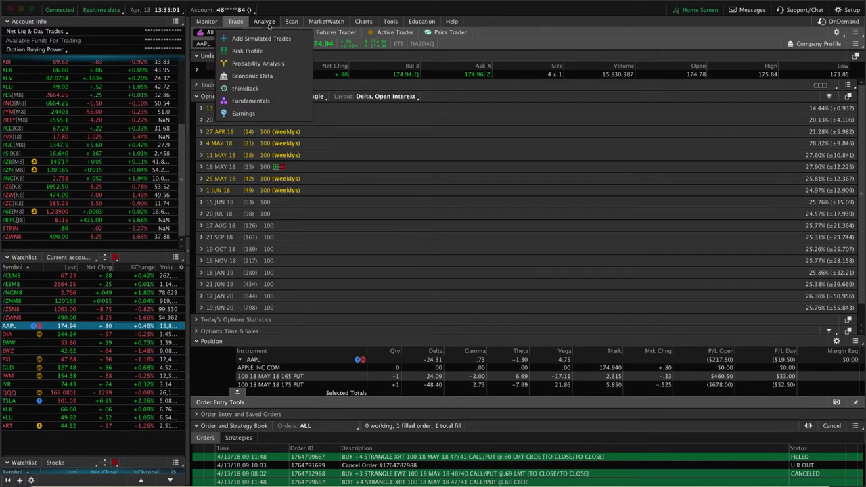
click(269, 25)
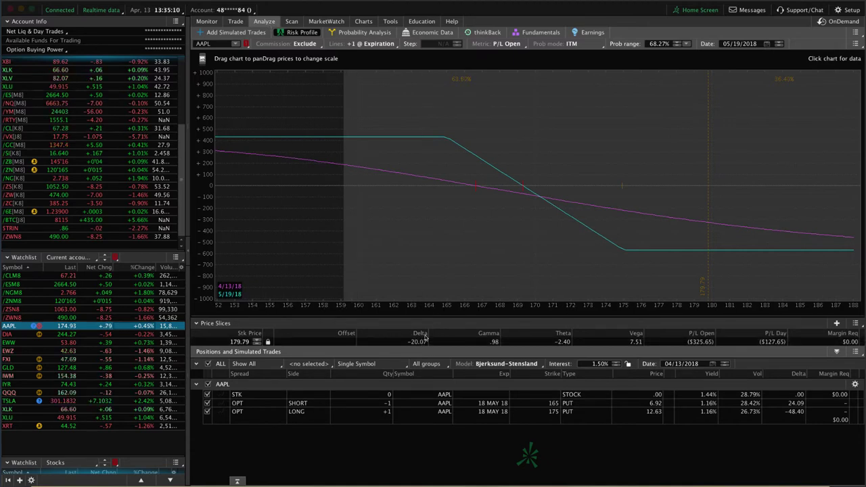
Isolate DIA's iron condor in the risk profile by excluding the 236, 237, 239 and 240 call legs
click(142, 336)
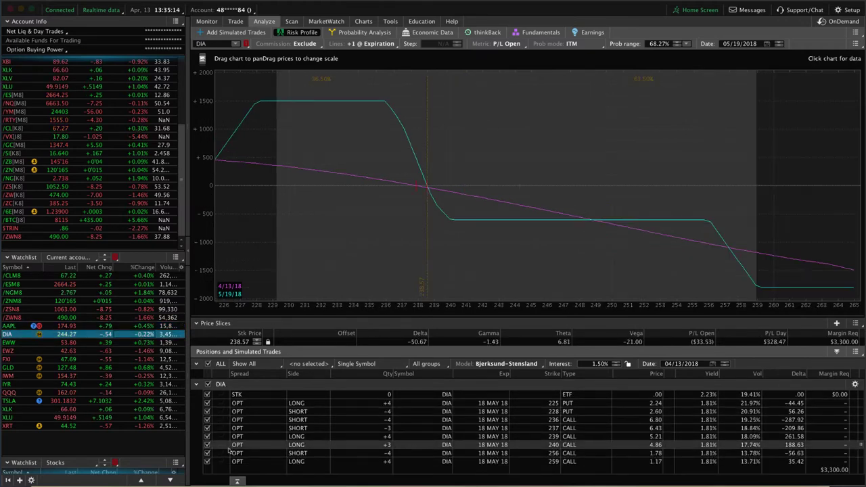
click(207, 444)
click(207, 436)
click(207, 428)
click(207, 419)
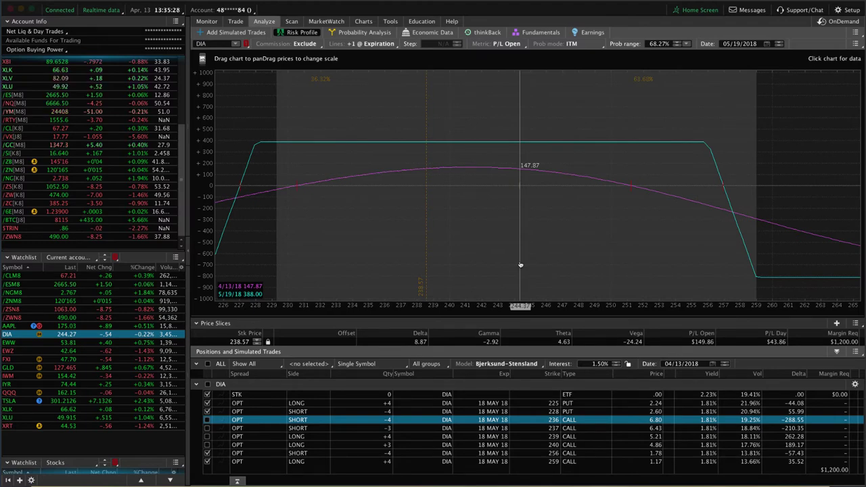
Show only DIA's 236, 237, 239 and 240 call legs in the risk profile, excluding the 225/228 puts and 256/259 calls
click(207, 402)
click(207, 411)
click(207, 420)
click(207, 427)
click(207, 436)
click(207, 444)
click(207, 453)
click(207, 462)
drag(358, 273, 439, 272)
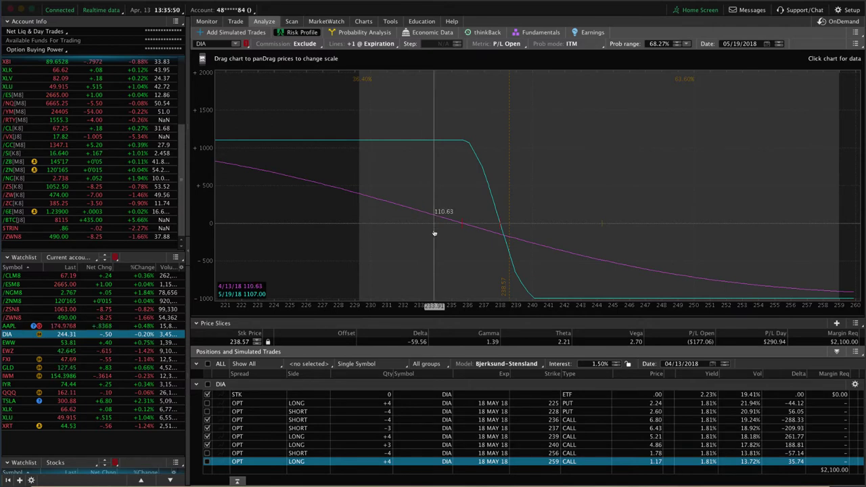
Review the risk profiles of the EWW, EWZ, FXI, GLD and IWM positions one after another
click(135, 342)
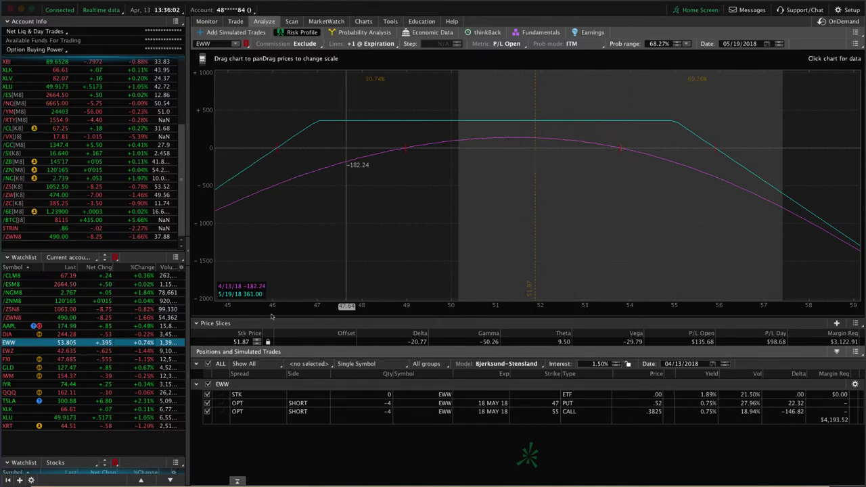
click(140, 352)
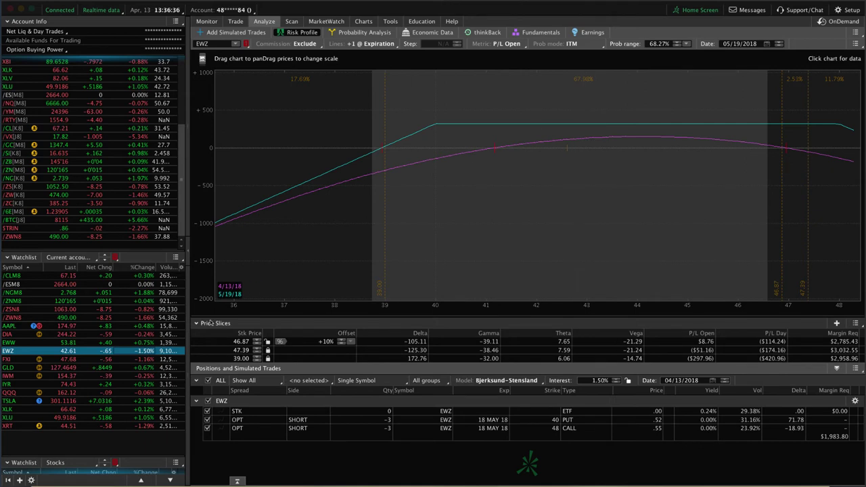
click(145, 359)
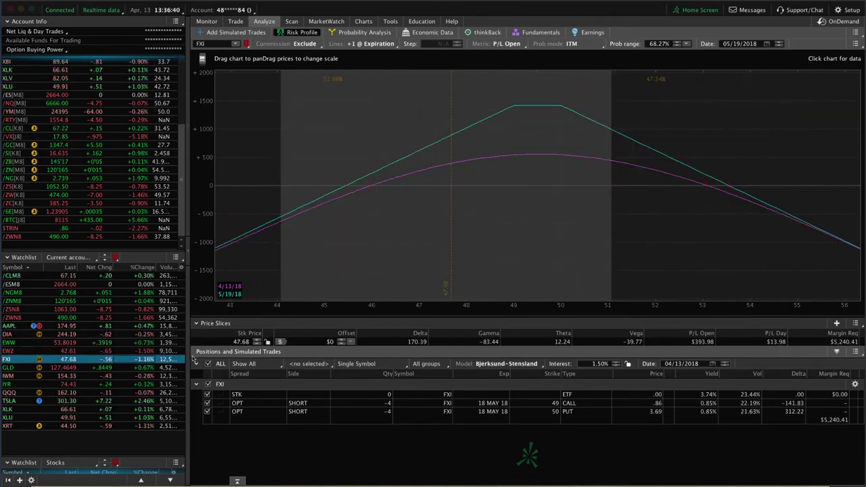
click(140, 368)
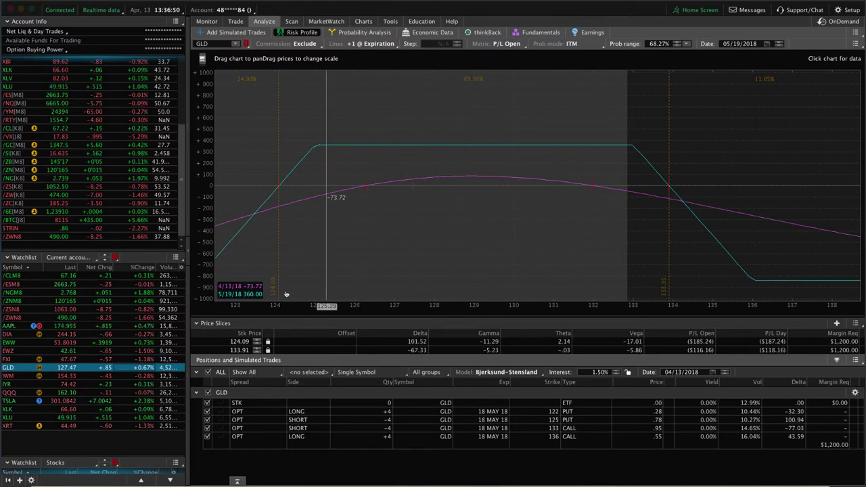
click(135, 377)
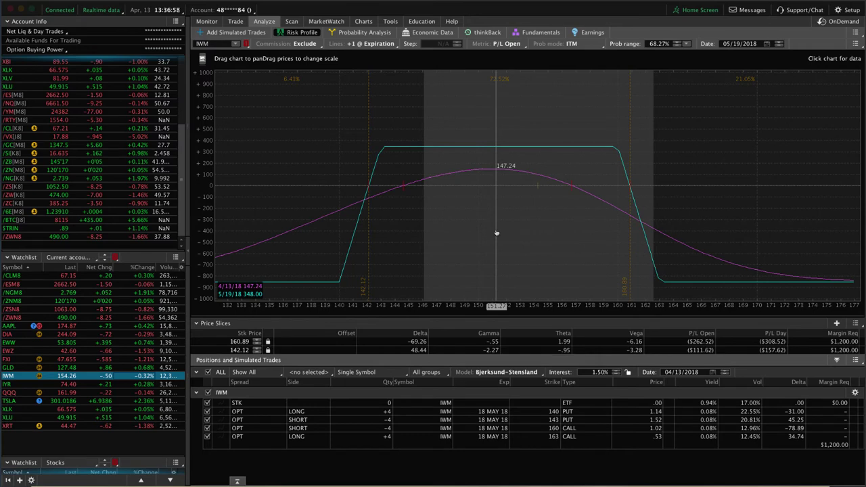
Examine QQQ's risk profile at a closer price scale, along with its price chart and its position details on the trade page
click(141, 393)
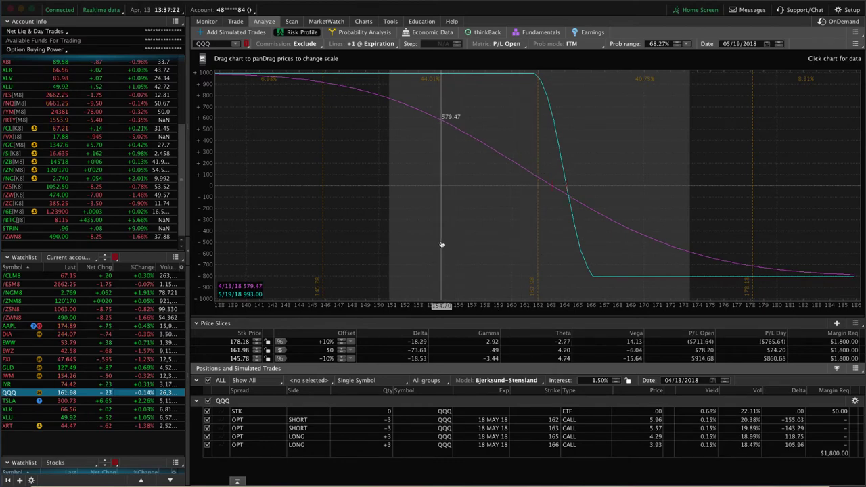
scroll(440, 270, up, 3)
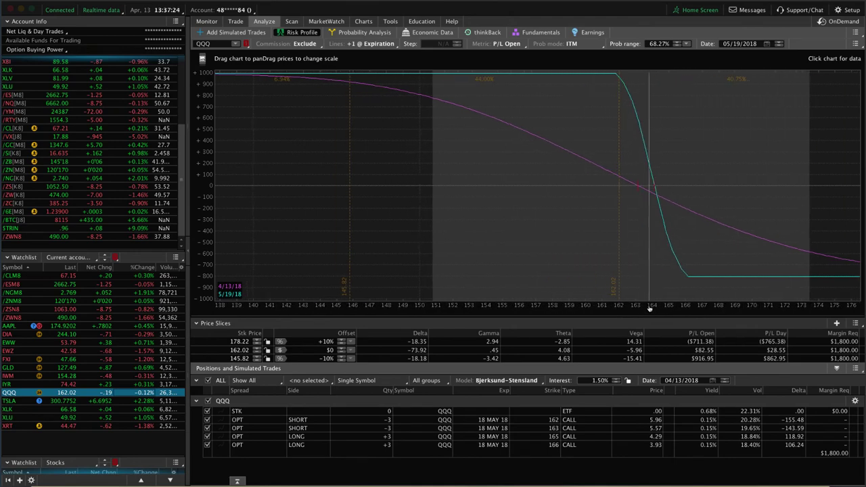
scroll(459, 282, up, 3)
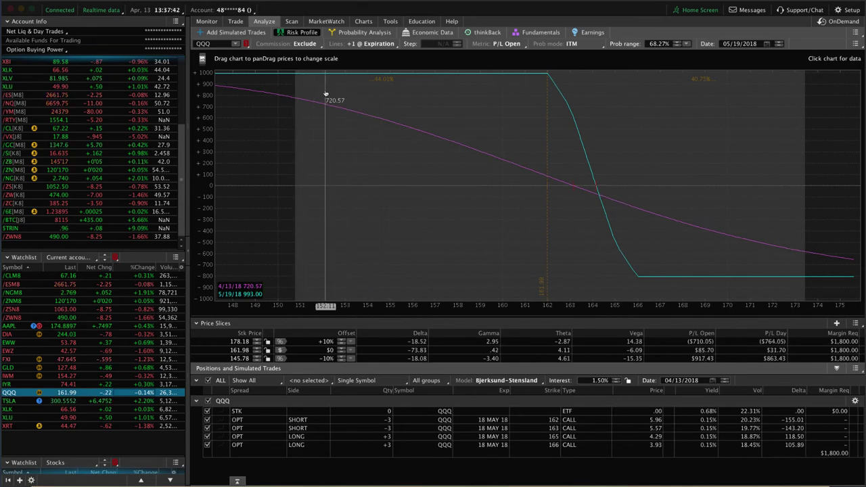
click(363, 22)
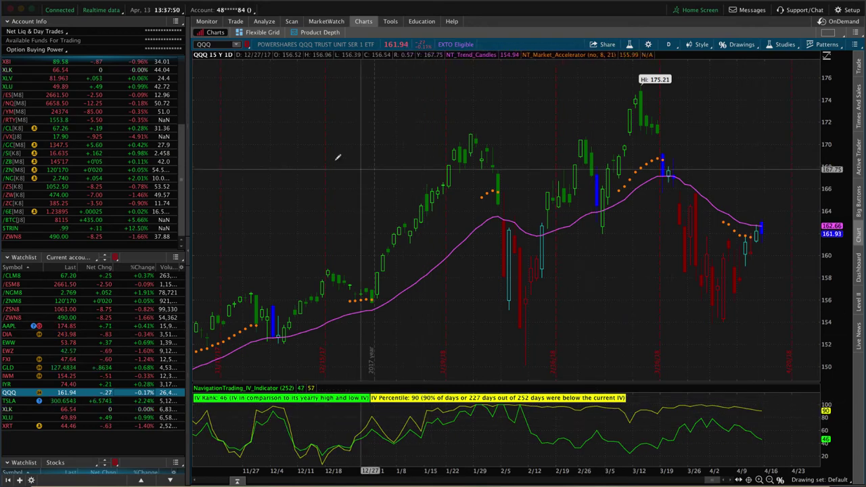
click(264, 21)
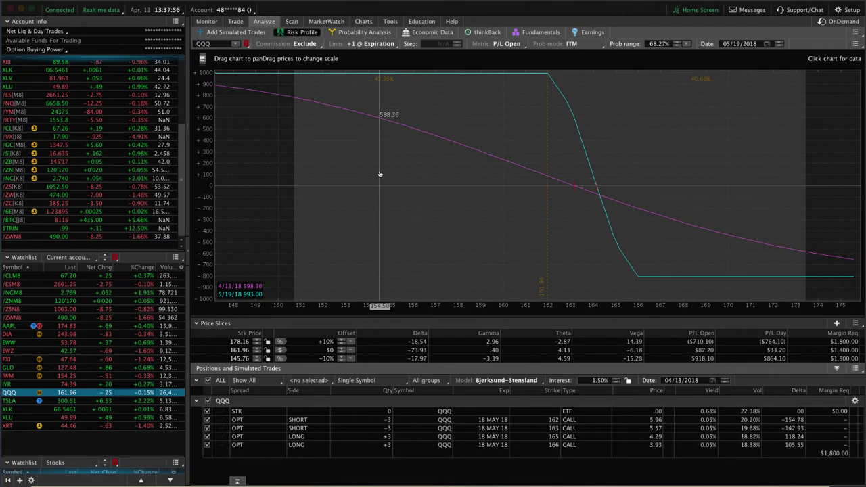
click(235, 21)
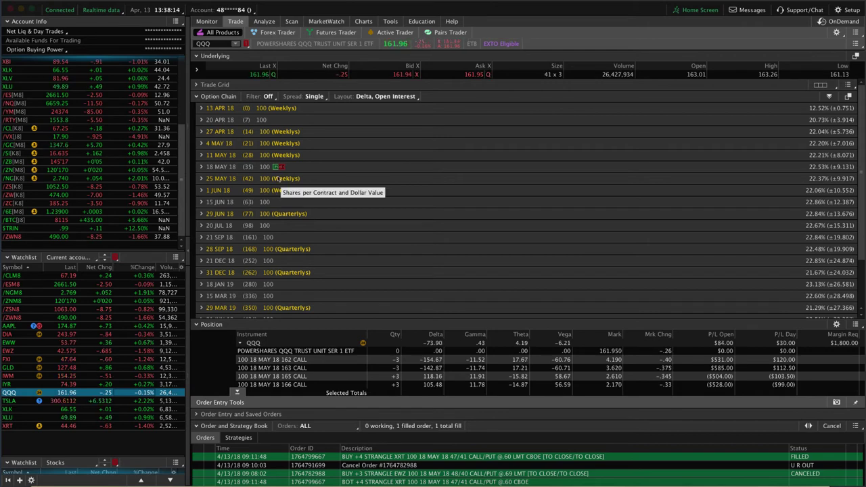
Review TSLA's trade page, risk profile and price chart
click(124, 401)
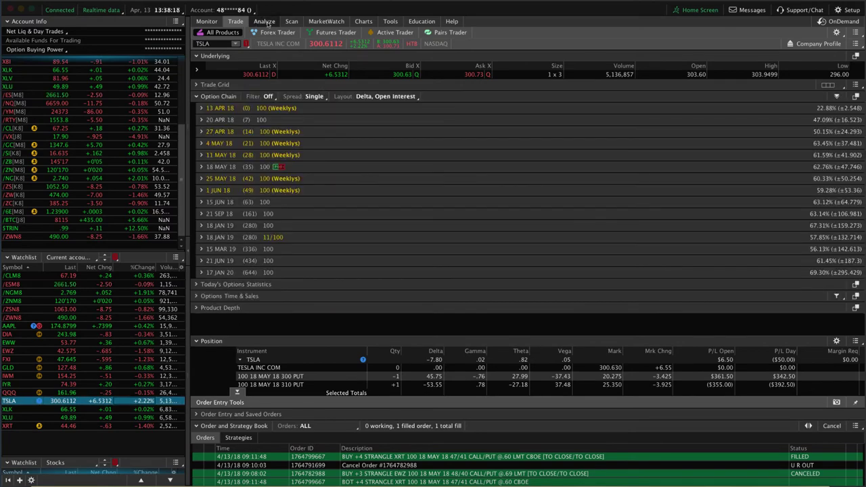
click(265, 22)
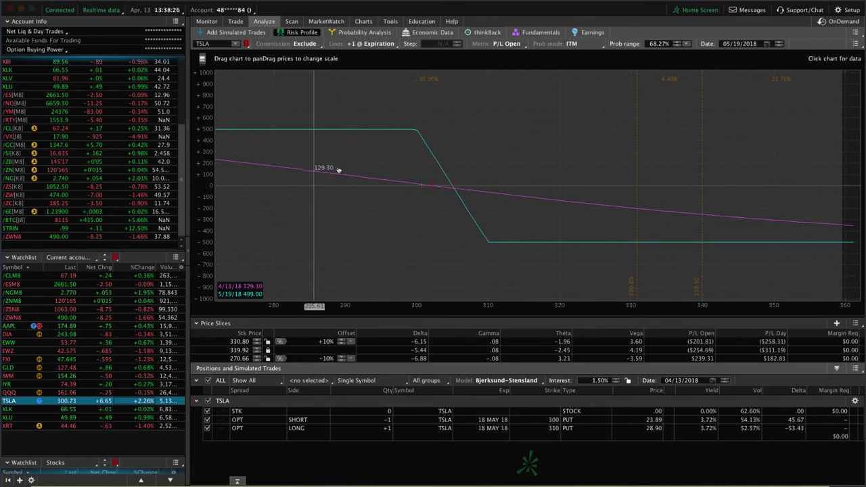
click(367, 21)
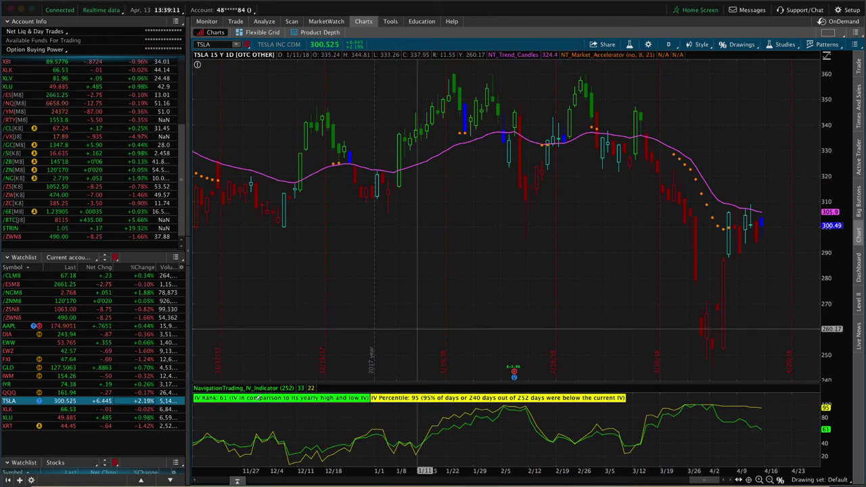
Review XLK's price chart and risk profile, and the risk profiles of XLU and XRT
click(117, 410)
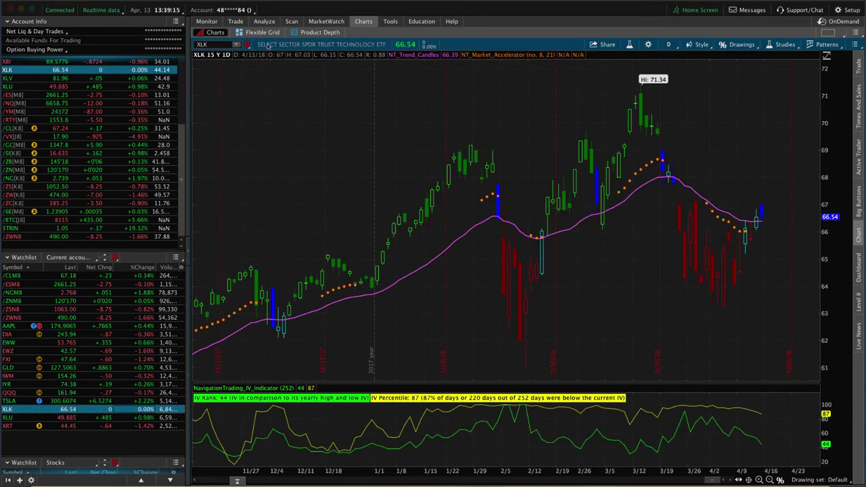
click(264, 21)
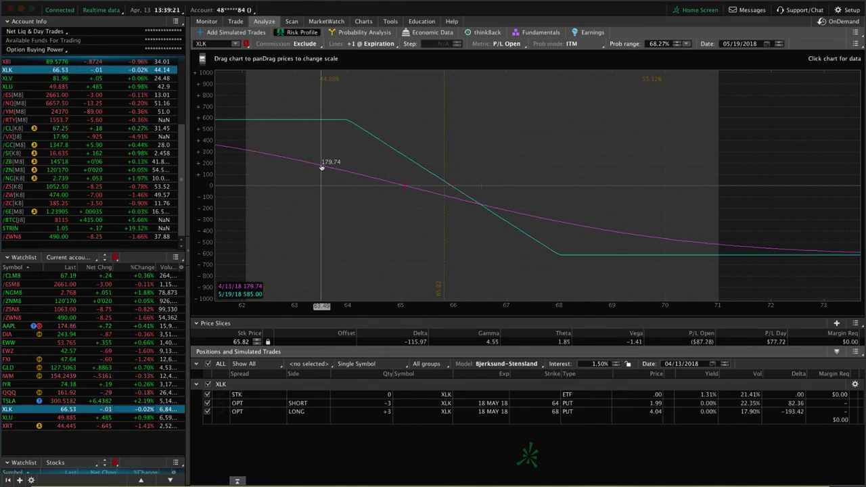
click(146, 418)
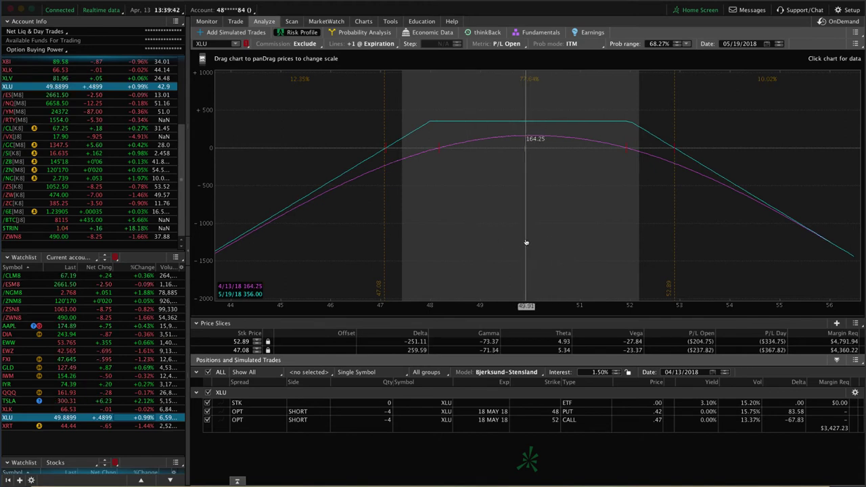
click(145, 426)
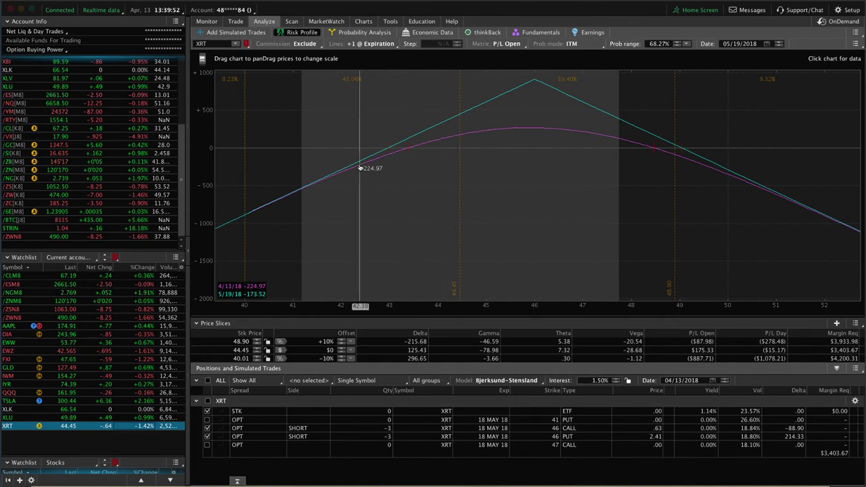
Open the account's position statement and compare the portfolio deltas without beta weighting and weighted to SPY
click(211, 22)
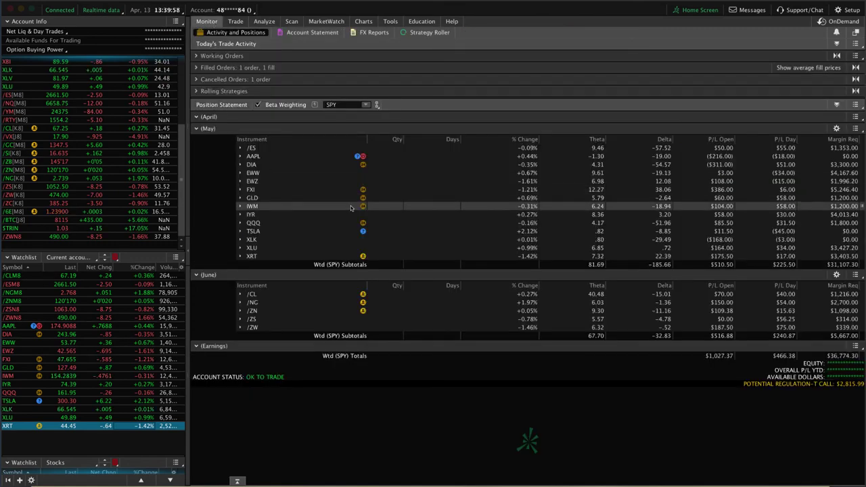
click(257, 105)
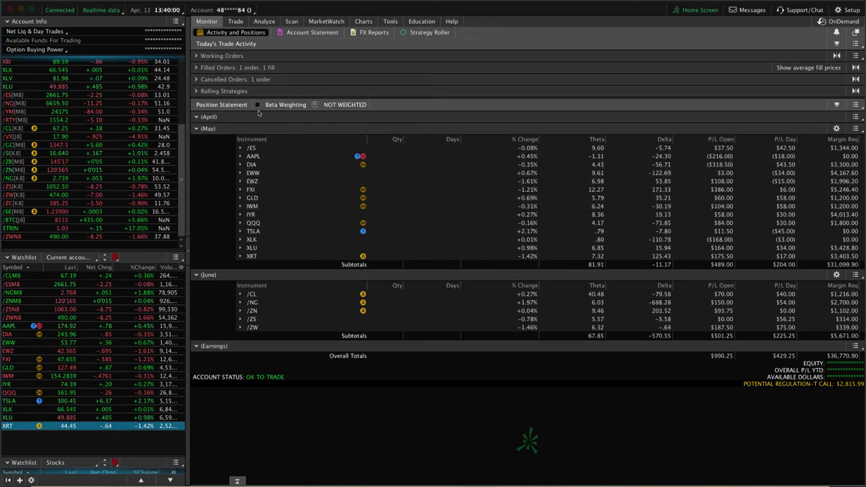
click(257, 104)
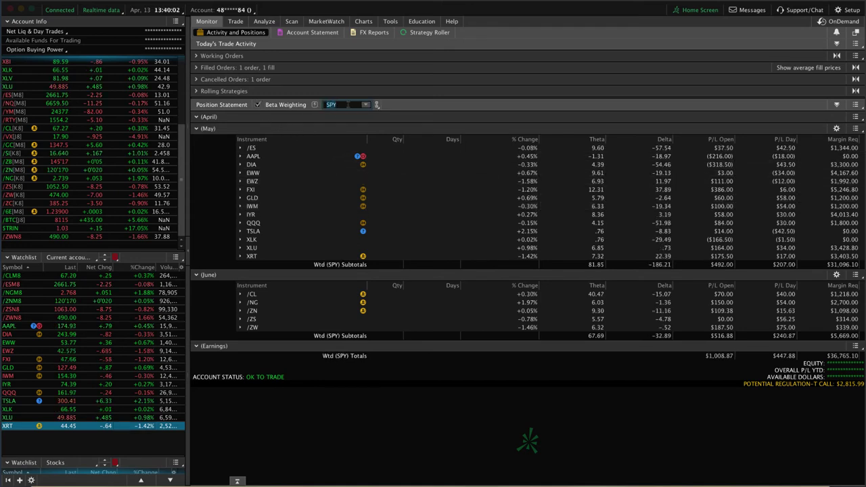
click(347, 104)
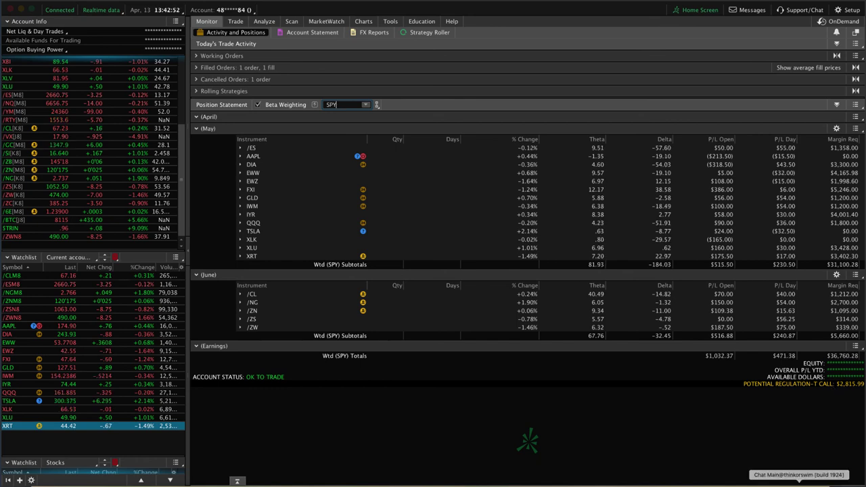
Bring up the chat window with the Potential Reg T Call conversation and move it clear of the regulation-T call notice
click(798, 483)
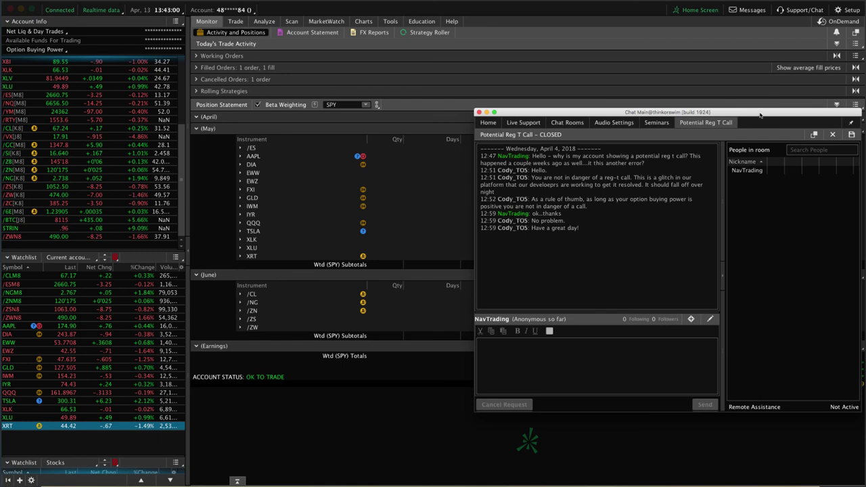
drag(760, 115, 758, 47)
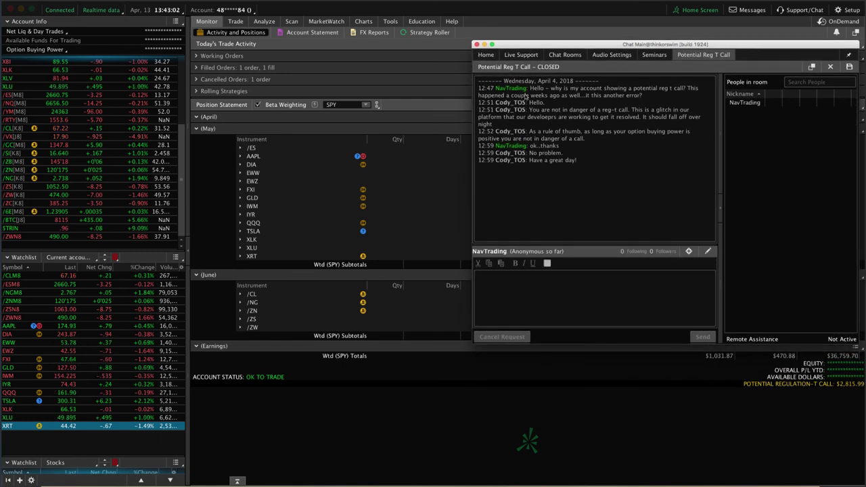